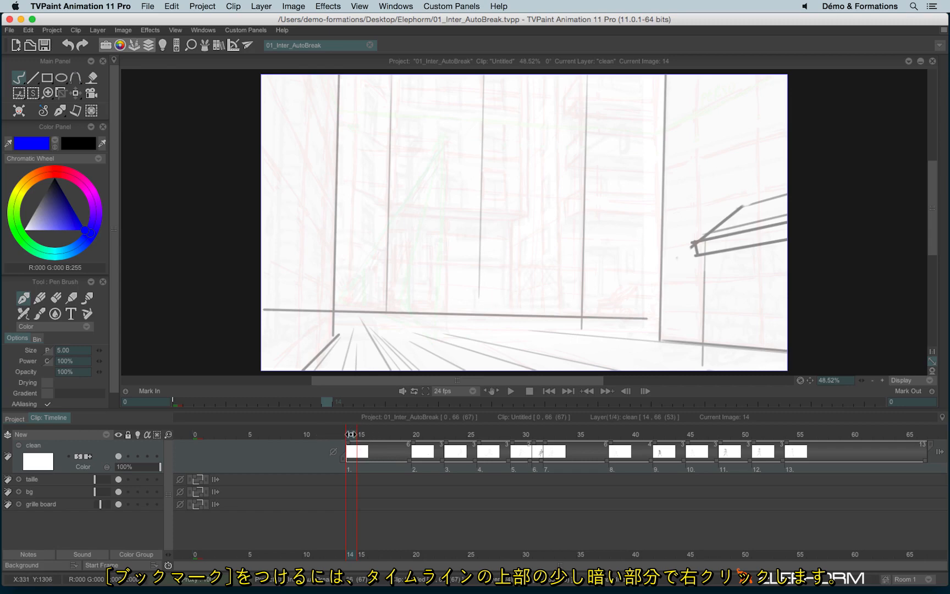
- Bookmark frames 14, 31 and 51 on the clip timeline
{"action": "right_click", "coordinate": [350, 434]}
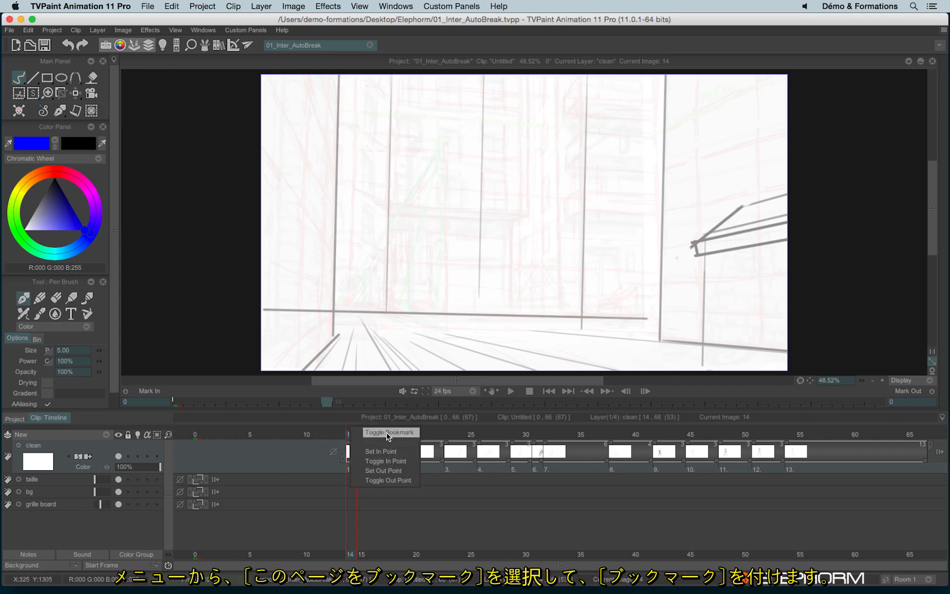
{"action": "left_click", "coordinate": [401, 437]}
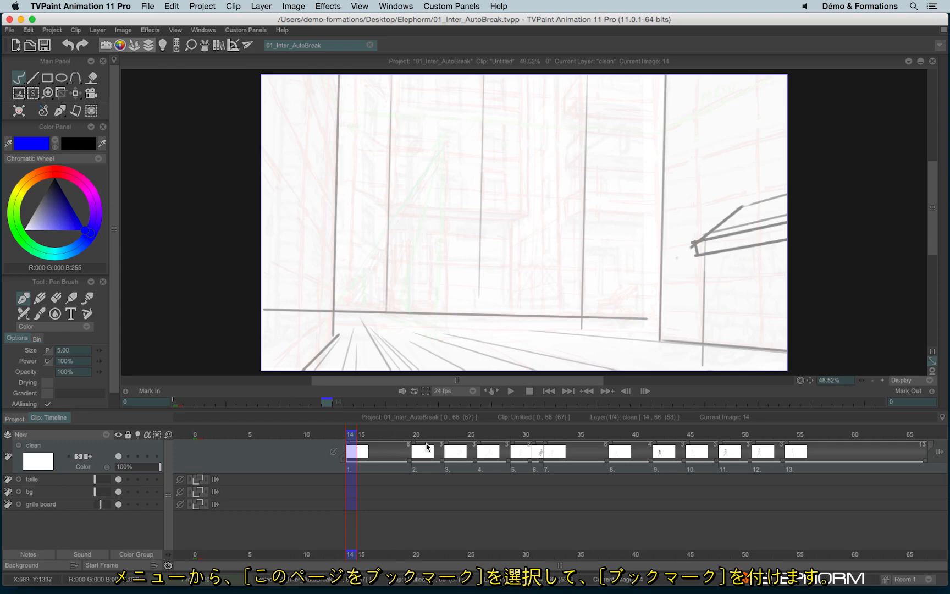
{"action": "left_click", "coordinate": [536, 434]}
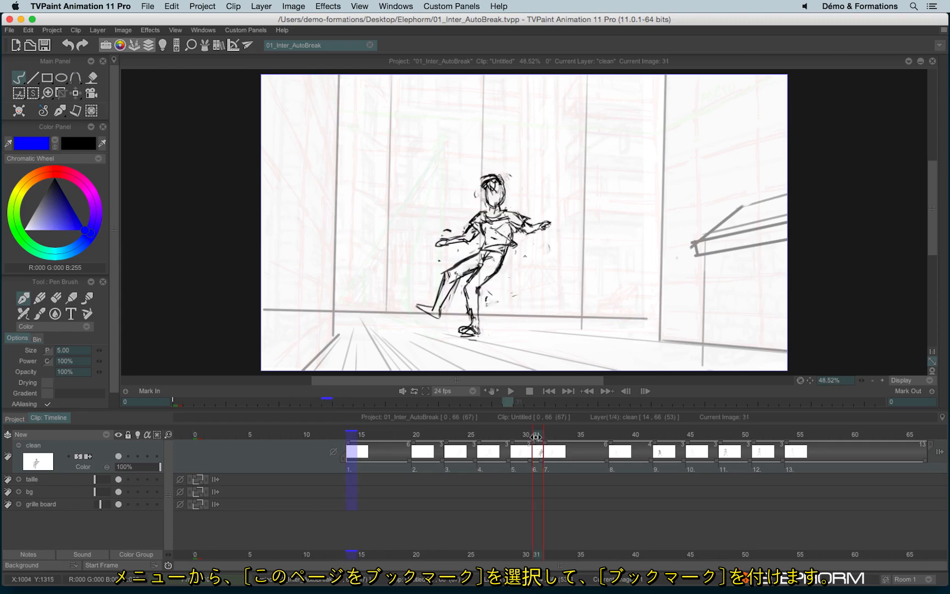
{"action": "right_click", "coordinate": [537, 435]}
{"action": "left_click", "coordinate": [551, 437]}
{"action": "left_click", "coordinate": [756, 435]}
{"action": "right_click", "coordinate": [755, 436]}
{"action": "left_click", "coordinate": [769, 431]}
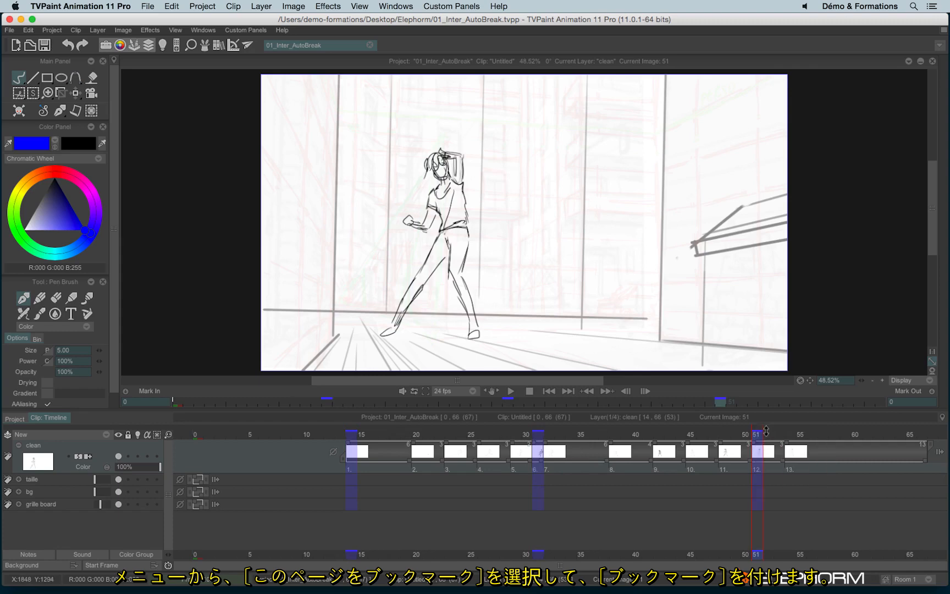
- Jump back and forth between the bookmarks at frames 14, 31 and 51
{"action": "mouse_move", "coordinate": [358, 434]}
{"action": "left_mouse_down"}
{"action": "mouse_move", "coordinate": [731, 448]}
{"action": "mouse_move", "coordinate": [529, 441]}
{"action": "left_mouse_up"}
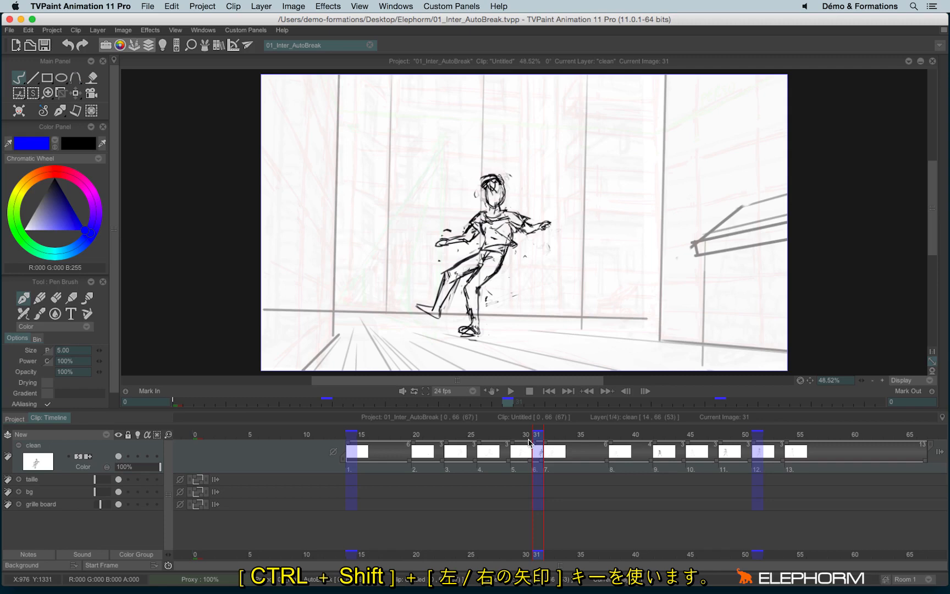
{"action": "key", "text": "ctrl+shift+Right"}
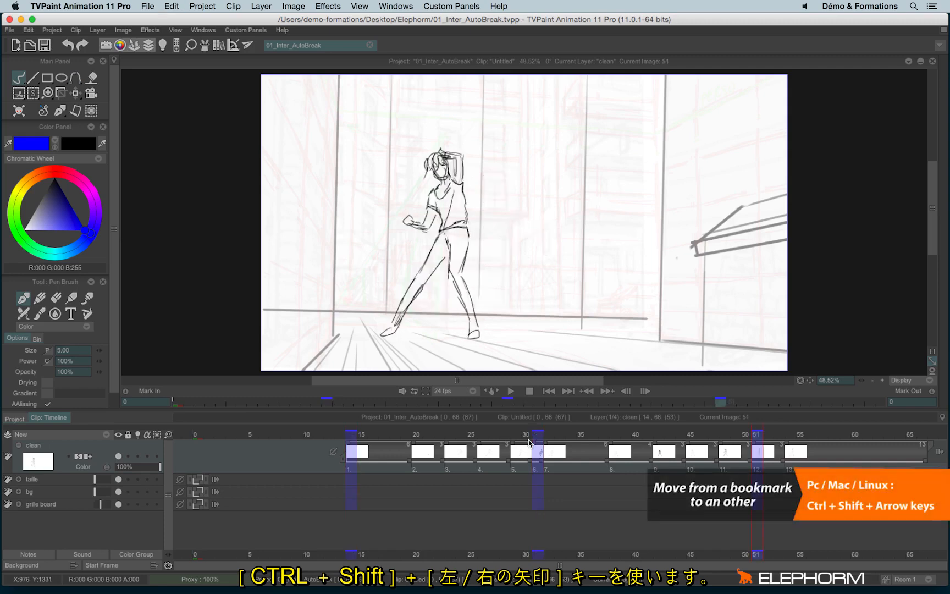
{"action": "key", "text": "ctrl+shift+Left"}
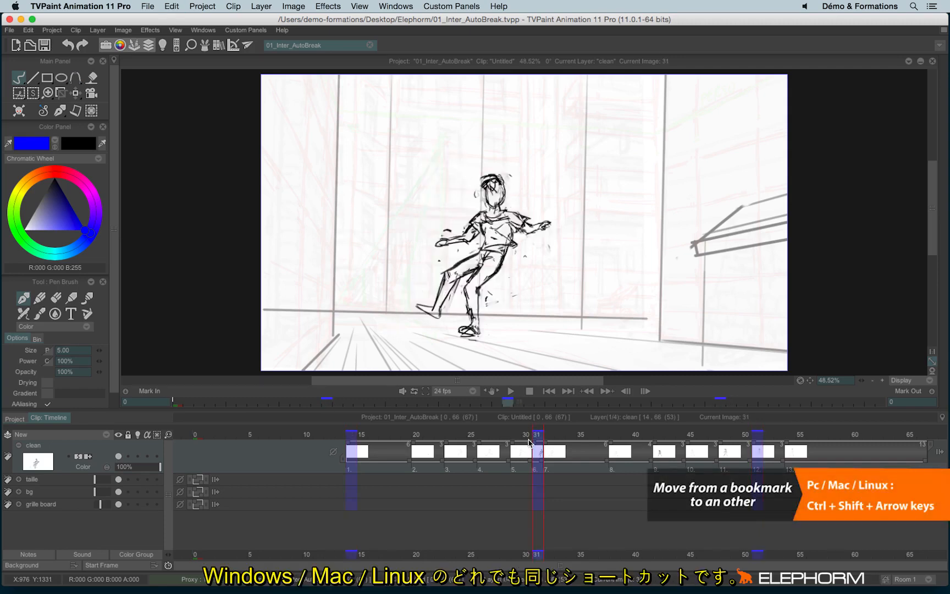
{"action": "key", "text": "ctrl+shift+Left"}
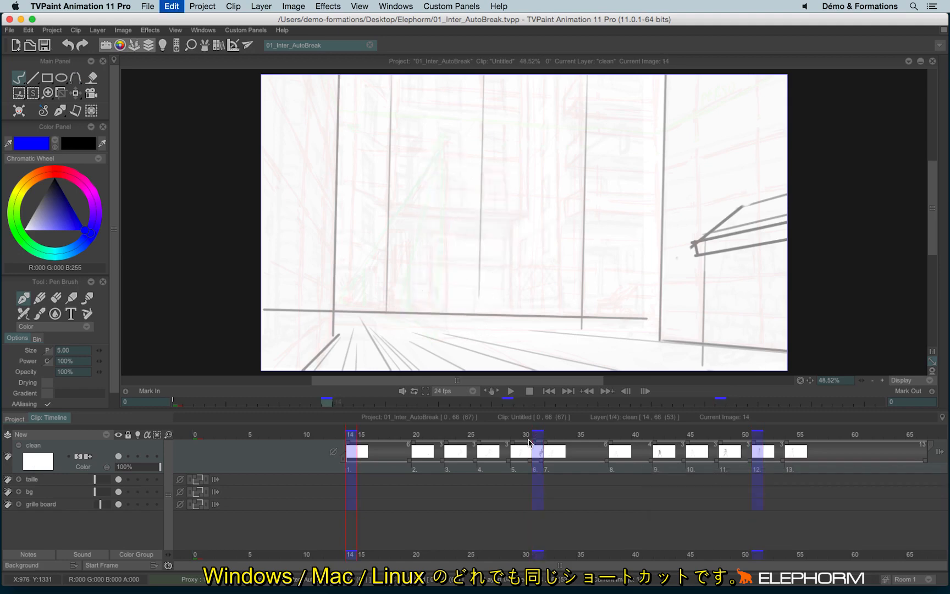
{"action": "key", "text": "ctrl+shift+Right"}
{"action": "key", "text": "ctrl+shift+Right"}
{"action": "key", "text": "ctrl+shift+Left"}
{"action": "key", "text": "ctrl+shift+Right"}
{"action": "key", "text": "ctrl+shift+Left"}
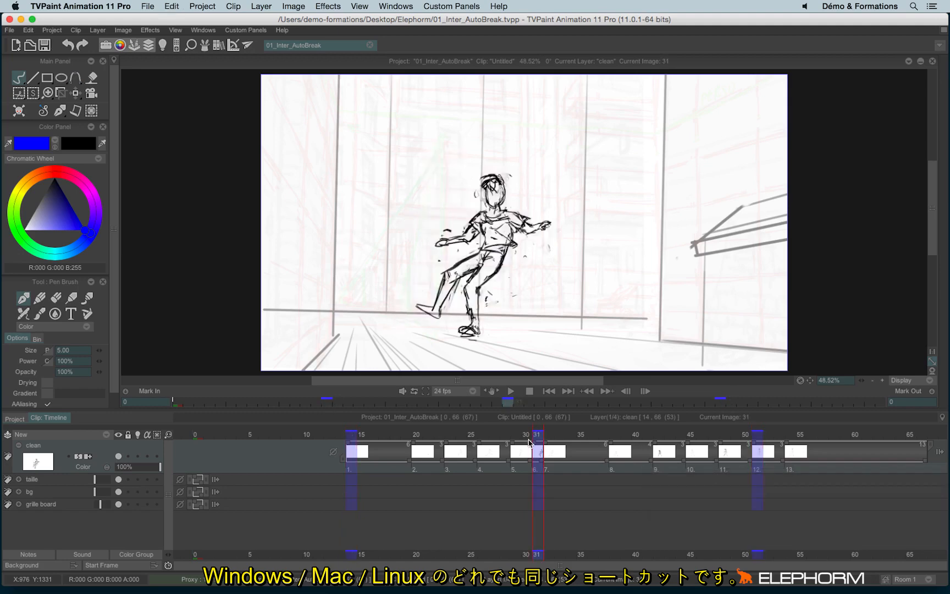
{"action": "key", "text": "ctrl+shift+Right"}
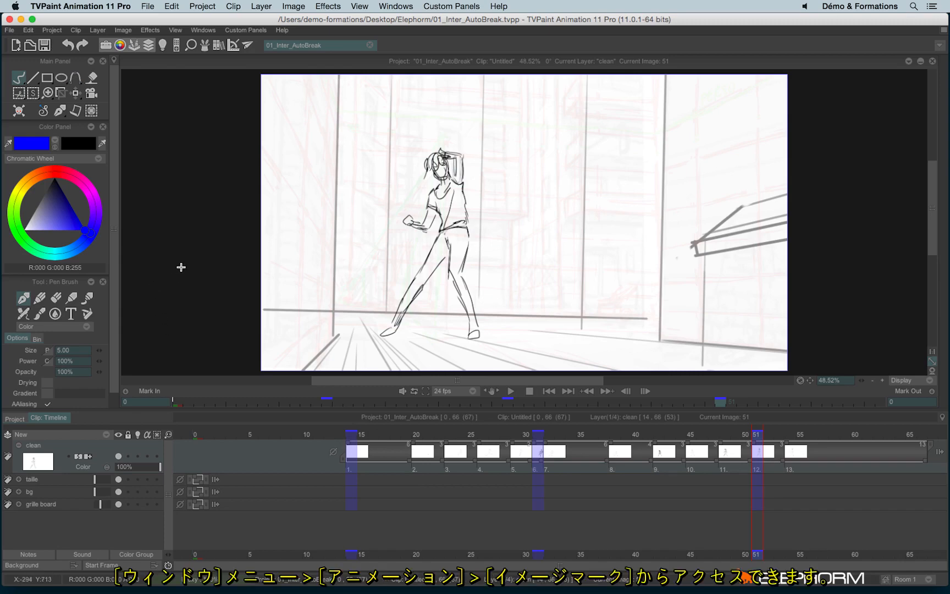
- Show the Image Mark panel and add a red image mark to frame 20 of the clean layer
{"action": "left_click", "coordinate": [202, 31]}
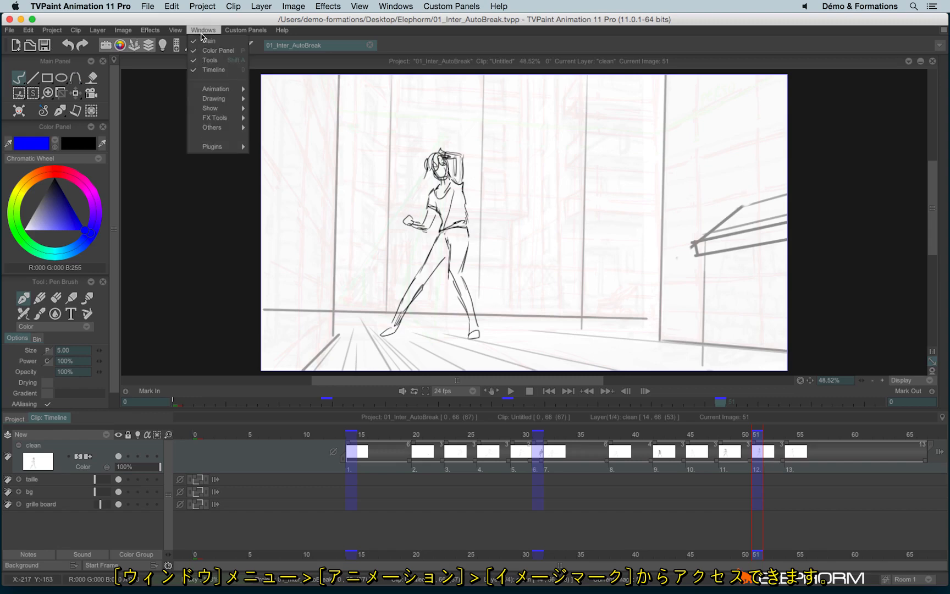
{"action": "mouse_move", "coordinate": [212, 89]}
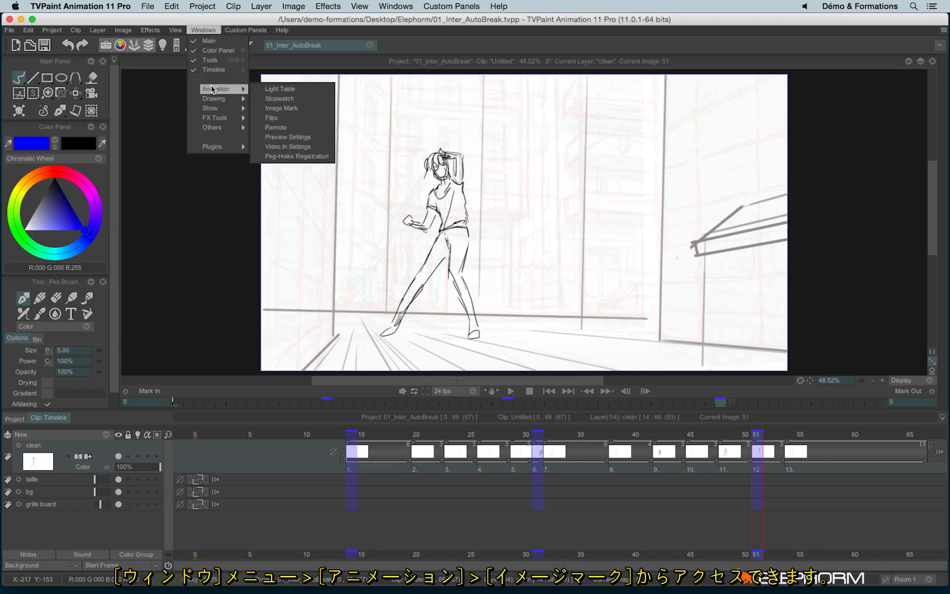
{"action": "left_click", "coordinate": [314, 110]}
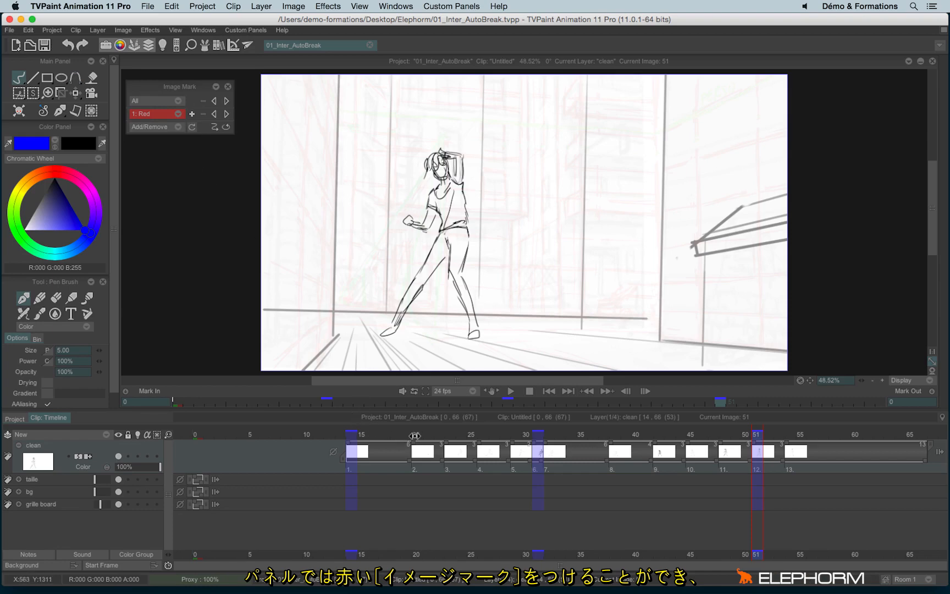
{"action": "left_click", "coordinate": [416, 435]}
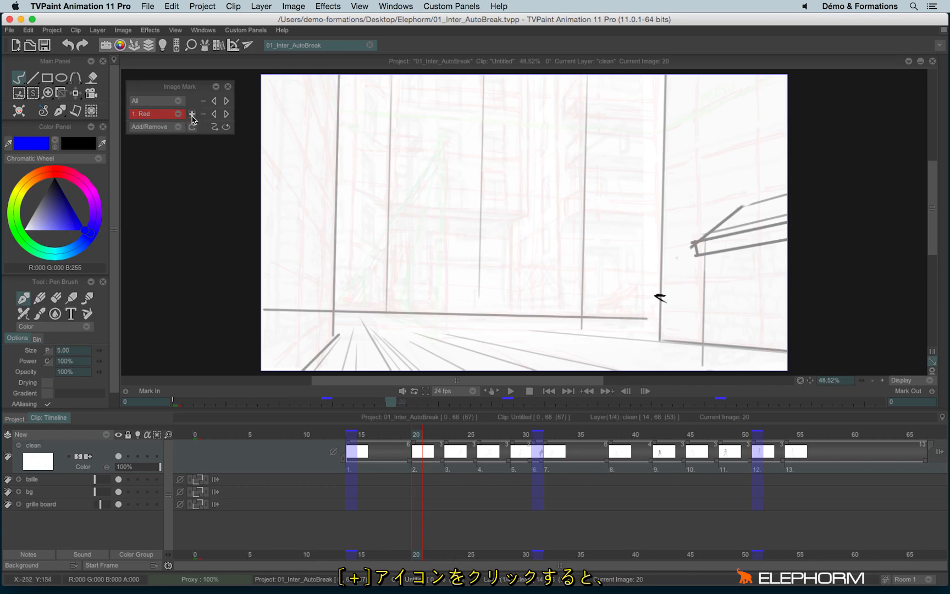
{"action": "left_click", "coordinate": [193, 114]}
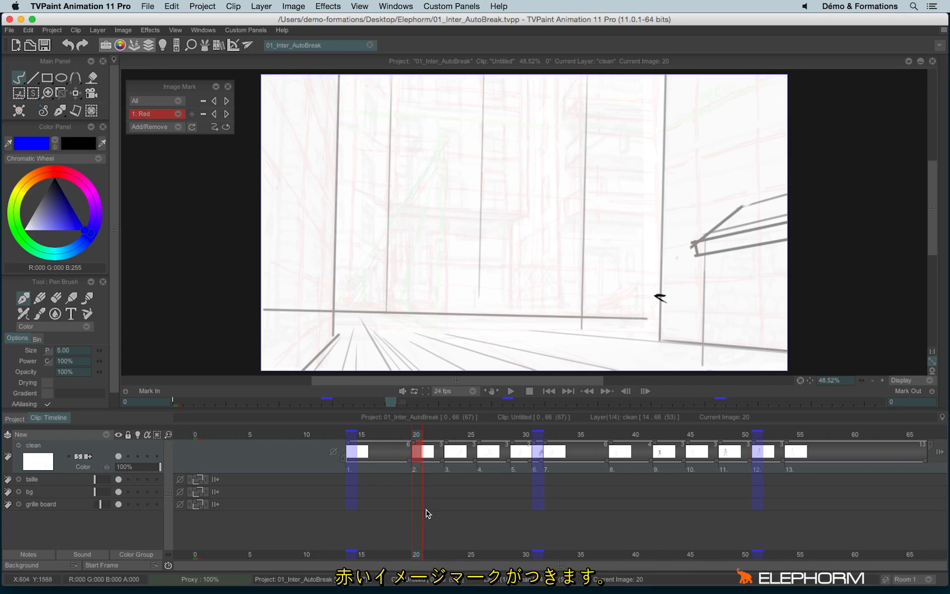
- Add red image marks to frames 42 and 60 of the clean layer
{"action": "left_click", "coordinate": [657, 437]}
{"action": "left_click", "coordinate": [192, 113]}
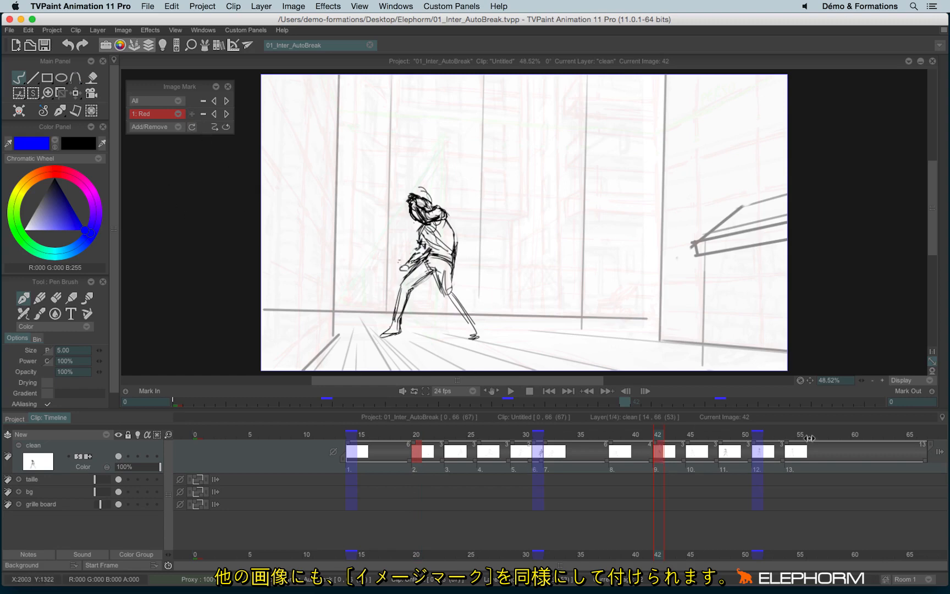
{"action": "left_click", "coordinate": [855, 437]}
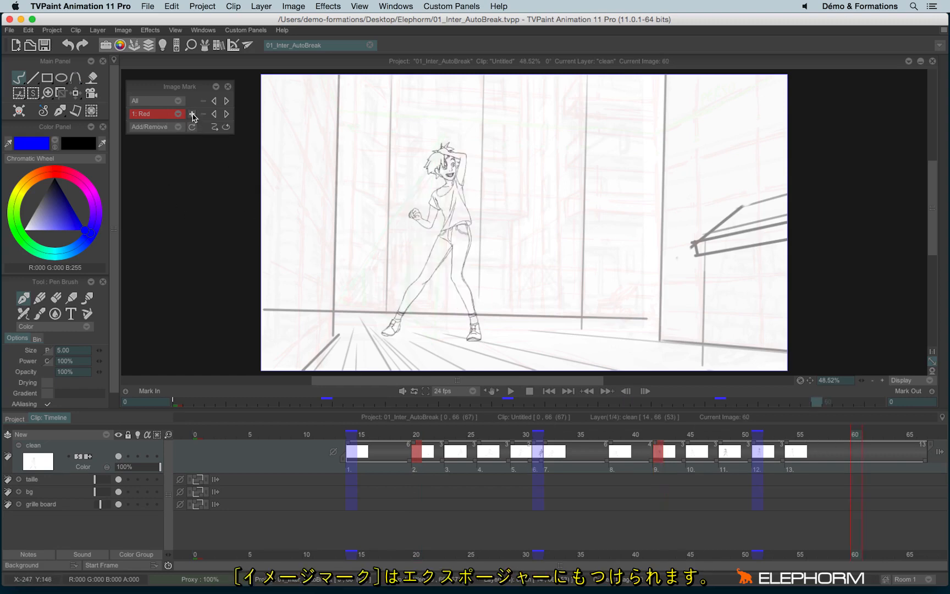
{"action": "left_click", "coordinate": [193, 114]}
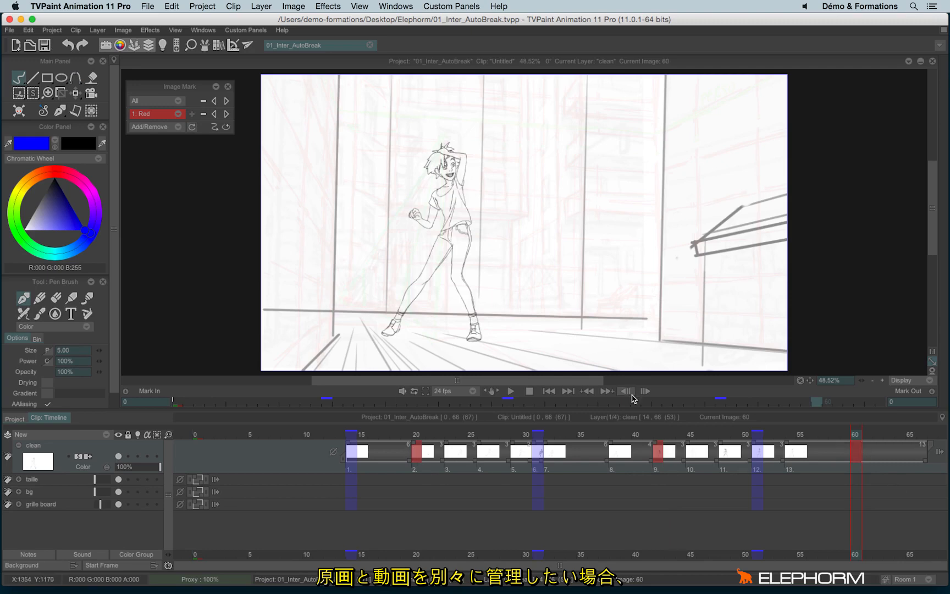
- Make Light Green available as a second mark colour alongside Red in the Image Mark panel
{"action": "left_click", "coordinate": [147, 129]}
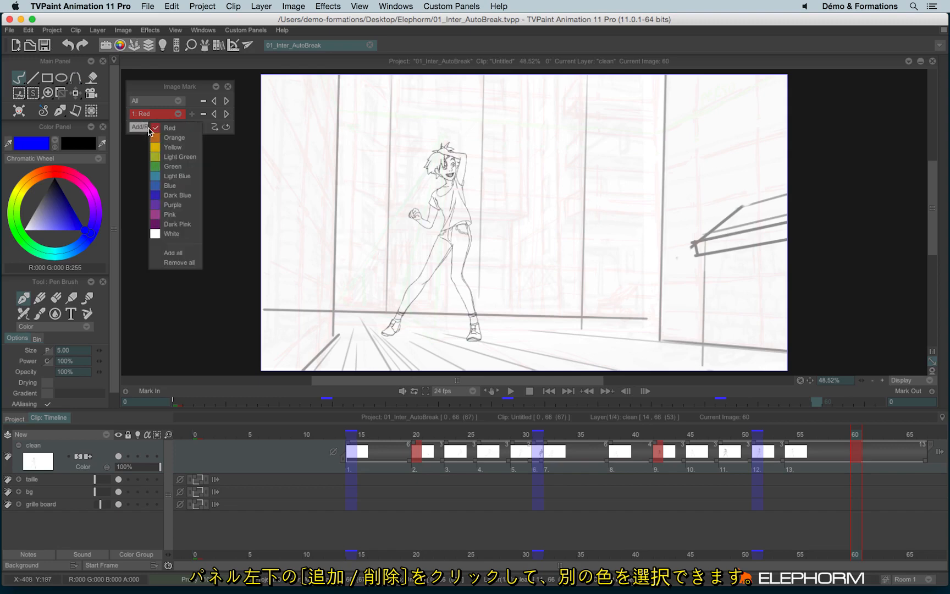
{"action": "left_click", "coordinate": [155, 158]}
{"action": "left_click", "coordinate": [155, 186]}
{"action": "left_click", "coordinate": [156, 224]}
{"action": "left_click", "coordinate": [156, 225]}
{"action": "left_click", "coordinate": [156, 187]}
{"action": "left_click", "coordinate": [201, 88]}
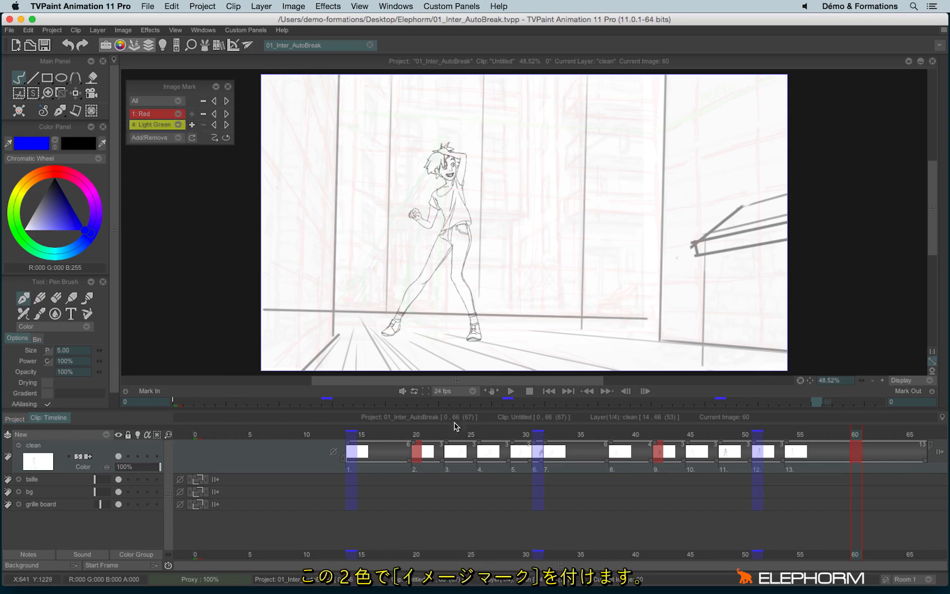
- Add light green image marks to frames 26, 38 and 54 of the clean layer
{"action": "left_click", "coordinate": [478, 437]}
{"action": "left_click", "coordinate": [192, 124]}
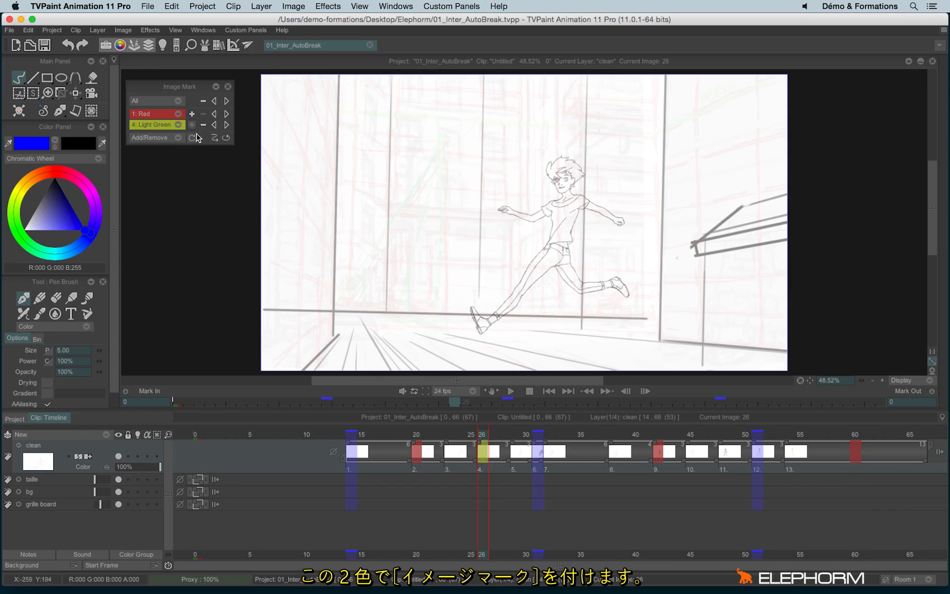
{"action": "left_click", "coordinate": [612, 434]}
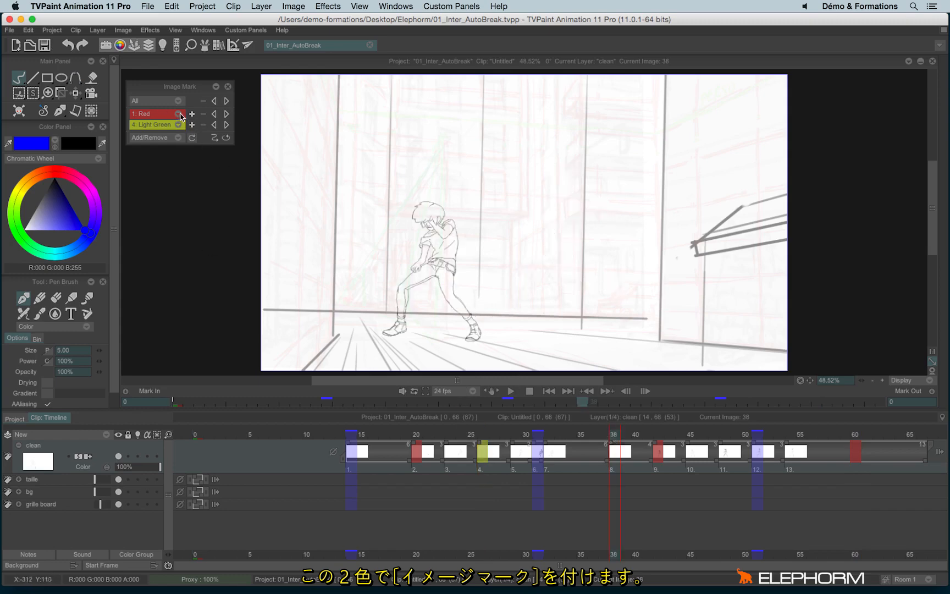
{"action": "left_click", "coordinate": [192, 124]}
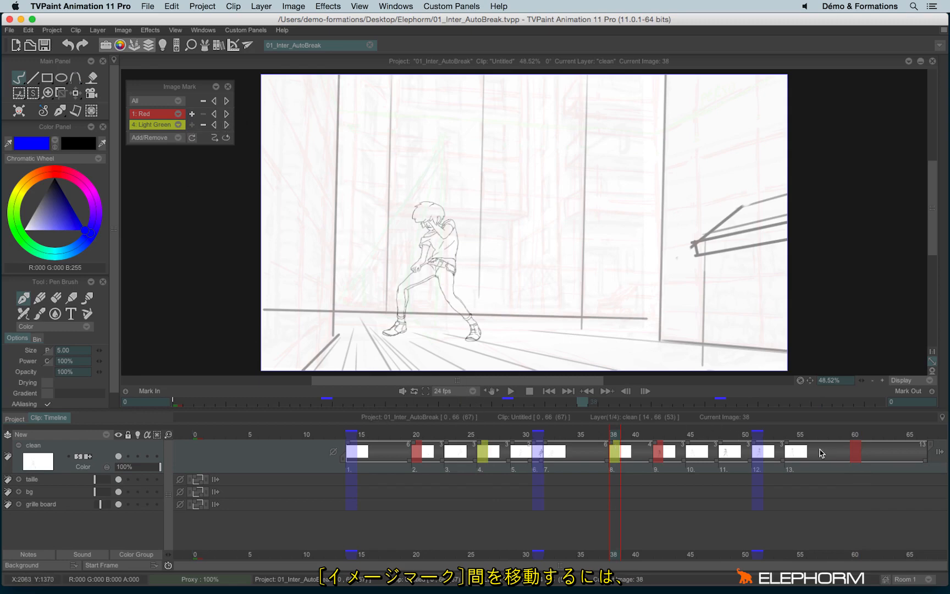
{"action": "left_click", "coordinate": [789, 434]}
{"action": "left_click", "coordinate": [192, 124]}
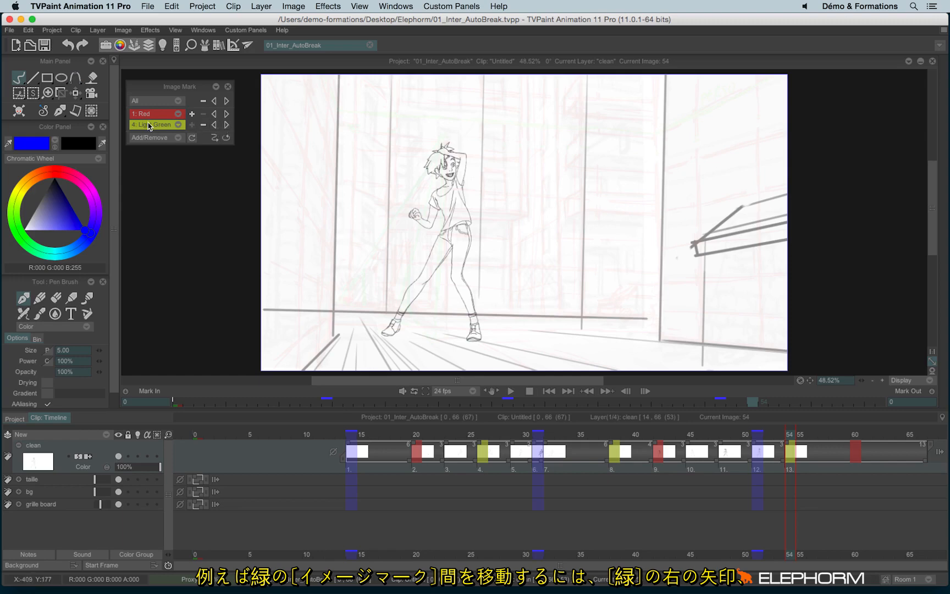
- Step backward and forward through only the light green image marks
{"action": "left_click", "coordinate": [215, 125]}
{"action": "left_click", "coordinate": [214, 126]}
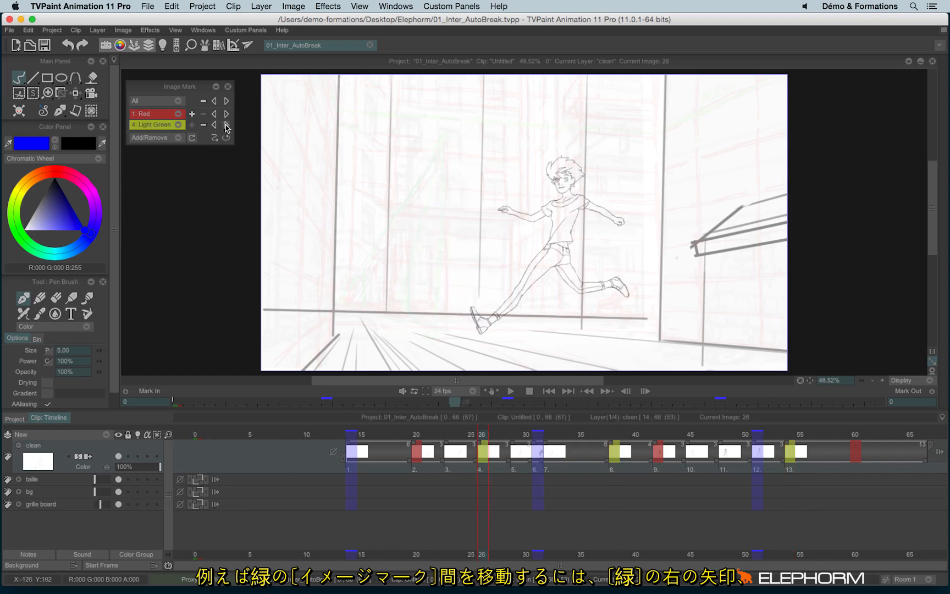
{"action": "left_click", "coordinate": [226, 126]}
{"action": "left_click", "coordinate": [225, 125]}
{"action": "left_click", "coordinate": [214, 126]}
{"action": "left_click", "coordinate": [214, 125]}
{"action": "left_click", "coordinate": [226, 125]}
{"action": "left_click", "coordinate": [226, 125]}
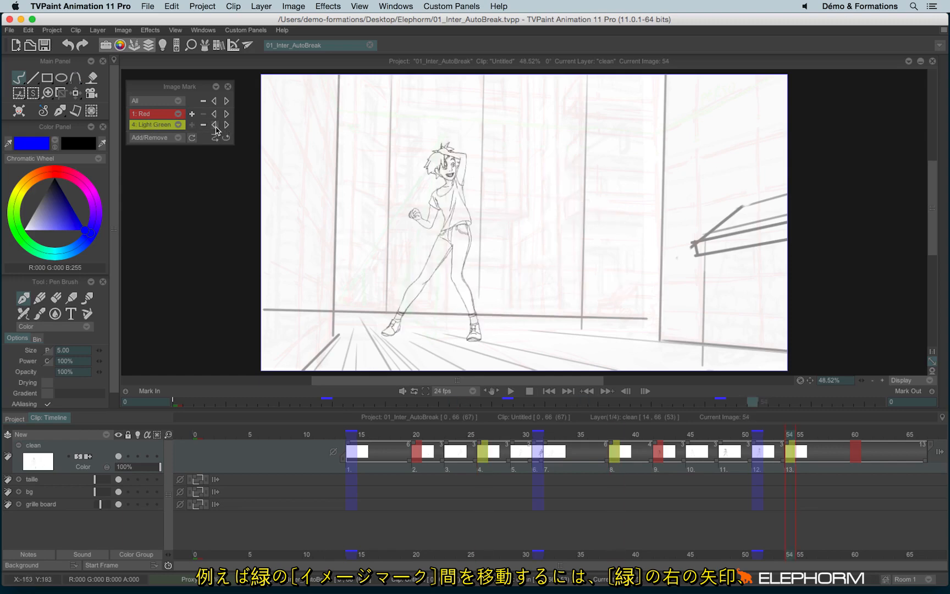
{"action": "left_click", "coordinate": [214, 125]}
{"action": "left_click", "coordinate": [215, 126]}
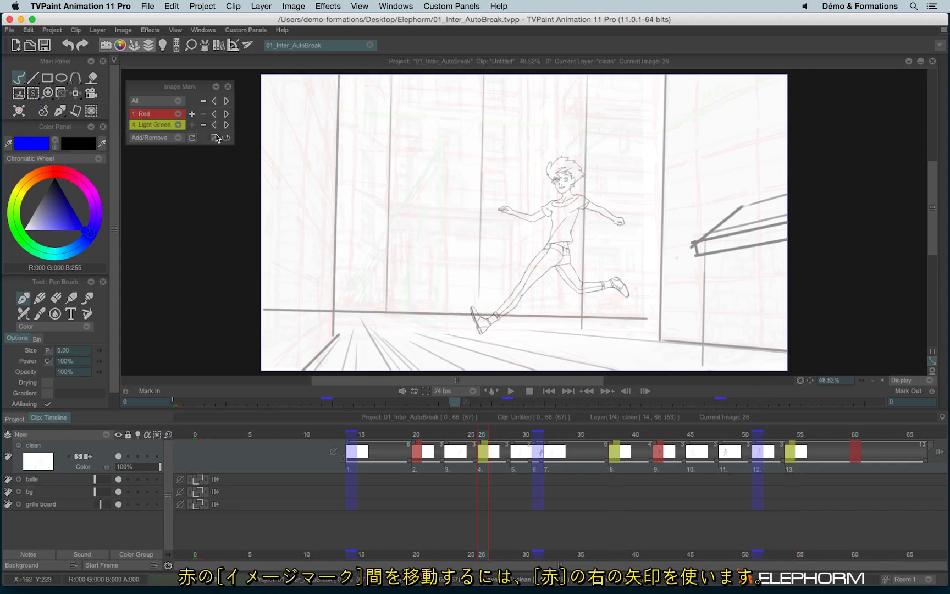
- Step backward and forward through only the red image marks
{"action": "left_click", "coordinate": [226, 113]}
{"action": "left_click", "coordinate": [214, 114]}
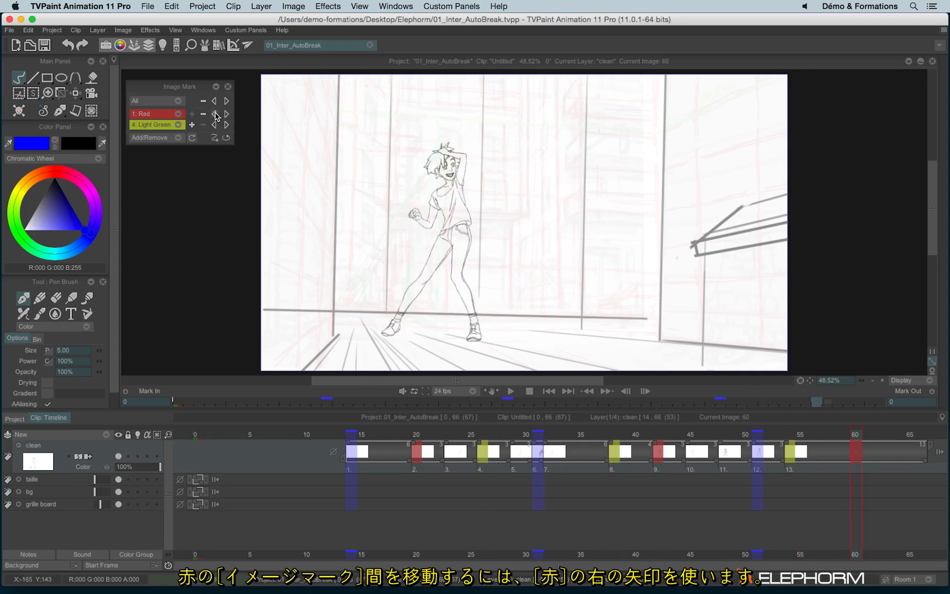
{"action": "left_click", "coordinate": [225, 115]}
{"action": "left_click", "coordinate": [225, 115]}
{"action": "left_click", "coordinate": [215, 114]}
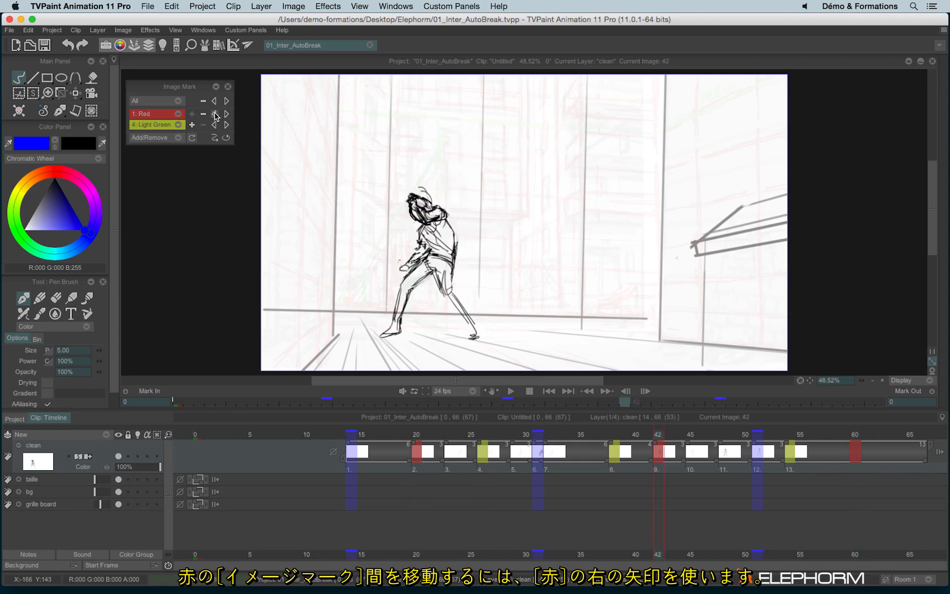
{"action": "left_click", "coordinate": [214, 115]}
{"action": "left_click", "coordinate": [225, 114]}
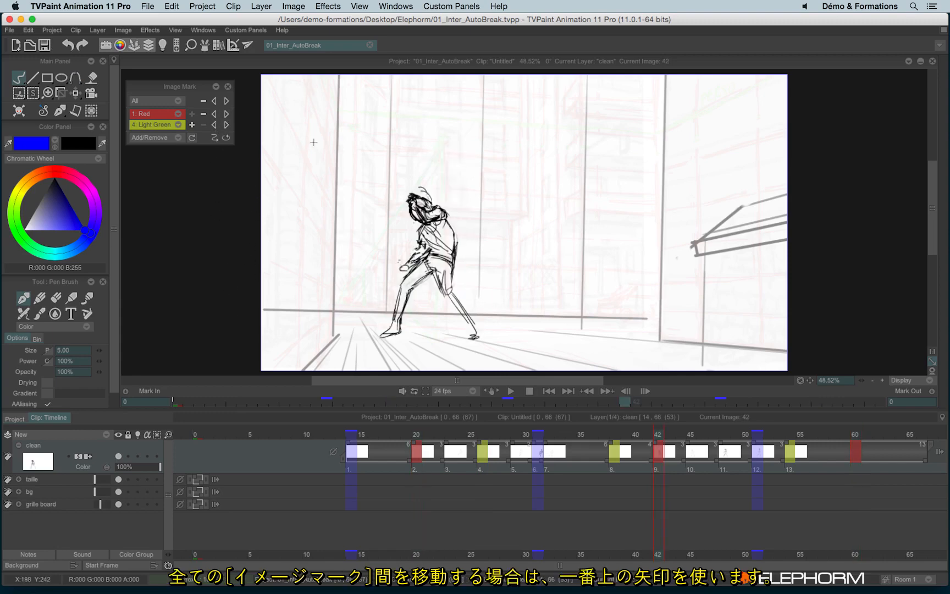
- Step backward and forward through the image marks of all colours
{"action": "left_click", "coordinate": [214, 101]}
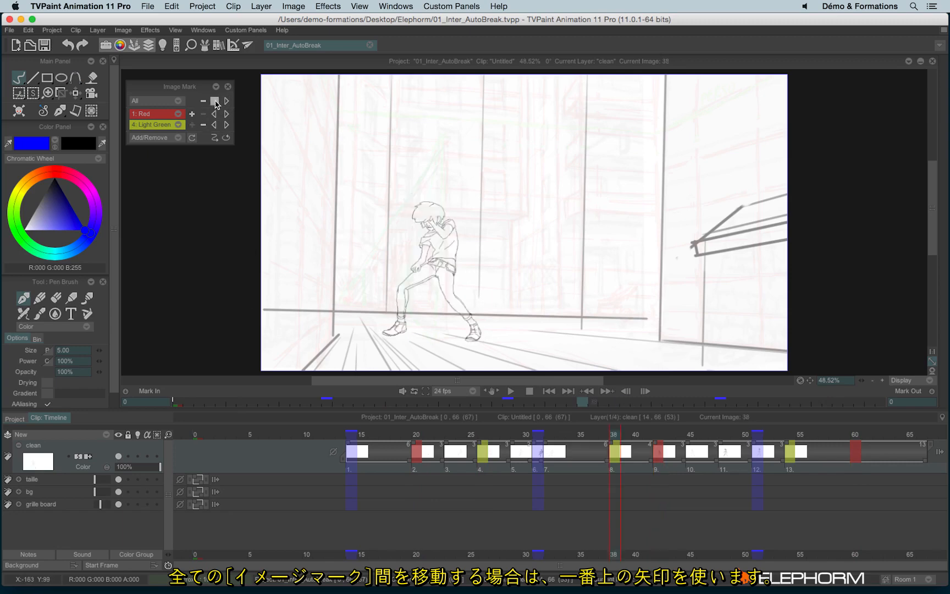
{"action": "left_click", "coordinate": [215, 101]}
{"action": "left_click", "coordinate": [226, 101]}
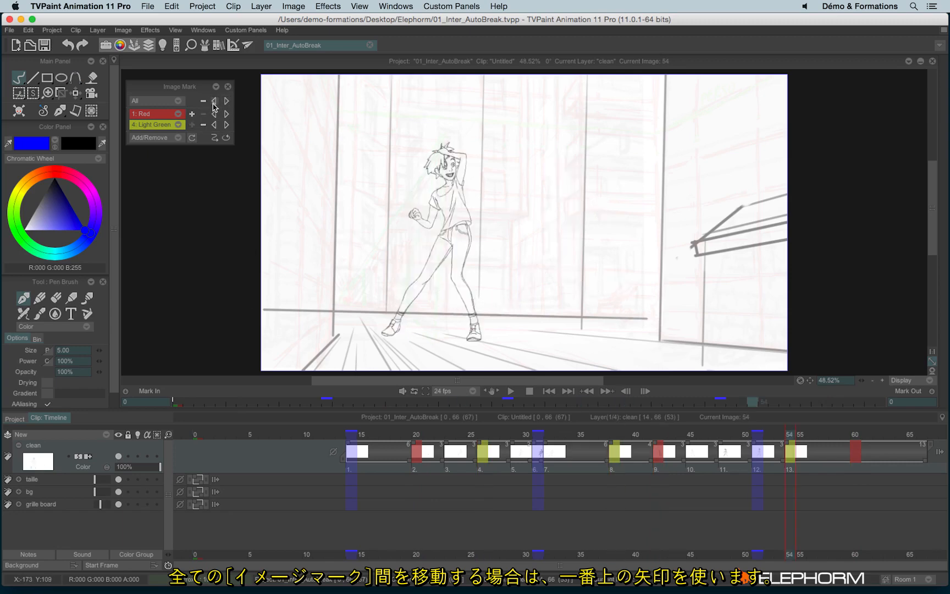
- Go to the red image mark at frame 20, remove it and add it back
{"action": "left_click", "coordinate": [214, 113]}
{"action": "left_click", "coordinate": [214, 113]}
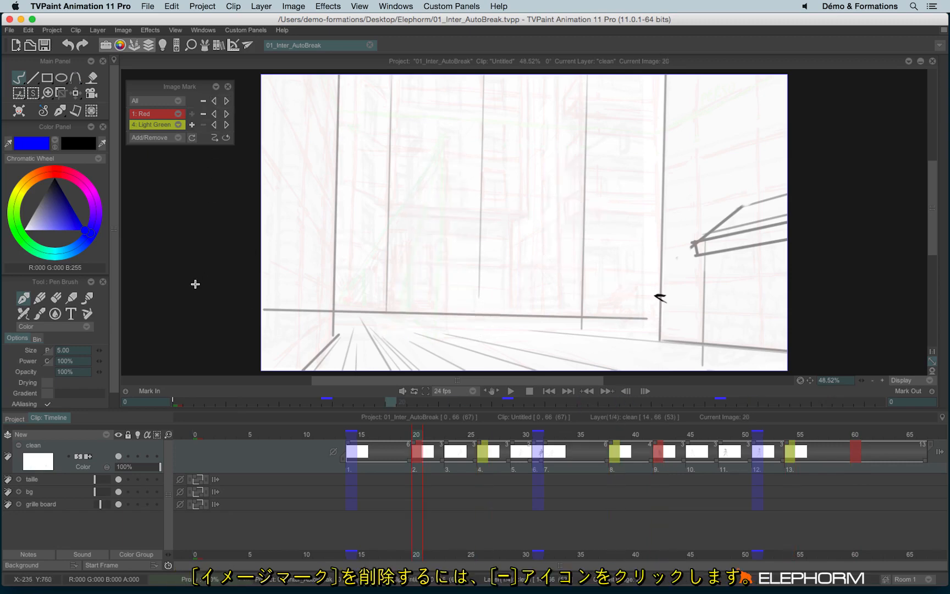
{"action": "left_click", "coordinate": [203, 113]}
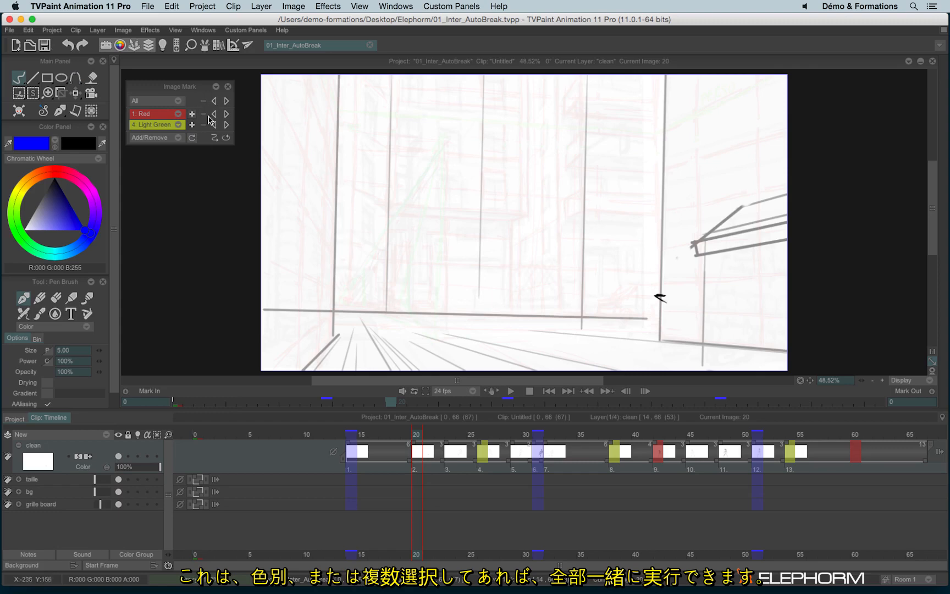
{"action": "left_click", "coordinate": [192, 114]}
{"action": "left_click", "coordinate": [203, 113]}
{"action": "left_click", "coordinate": [193, 114]}
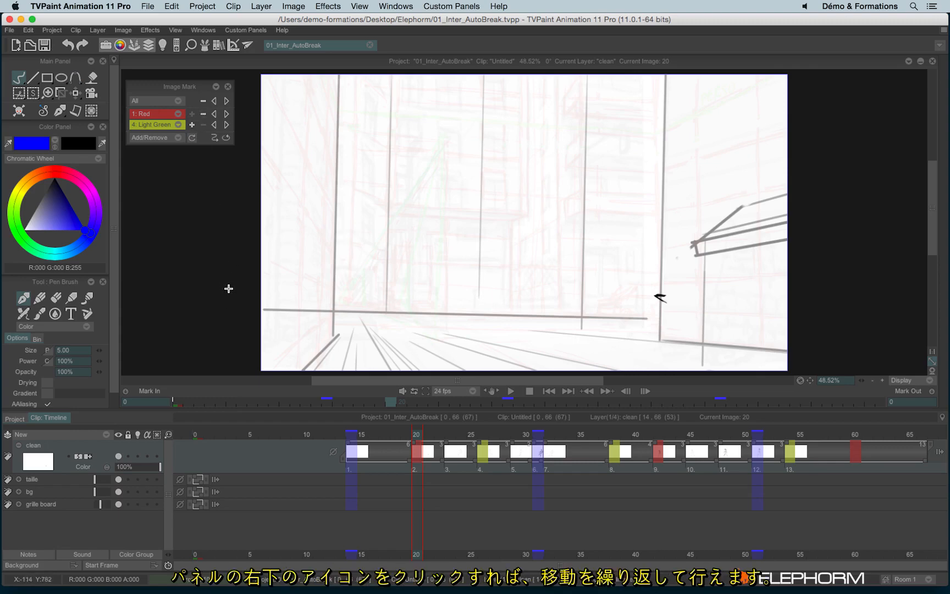
- Turn on looping for image mark navigation and cycle forward repeatedly through the red marks
{"action": "left_click", "coordinate": [226, 138]}
{"action": "left_click", "coordinate": [225, 113]}
{"action": "left_click", "coordinate": [226, 114]}
{"action": "left_click", "coordinate": [226, 114]}
{"action": "left_click", "coordinate": [226, 114]}
{"action": "left_click", "coordinate": [226, 115]}
{"action": "left_click", "coordinate": [226, 114]}
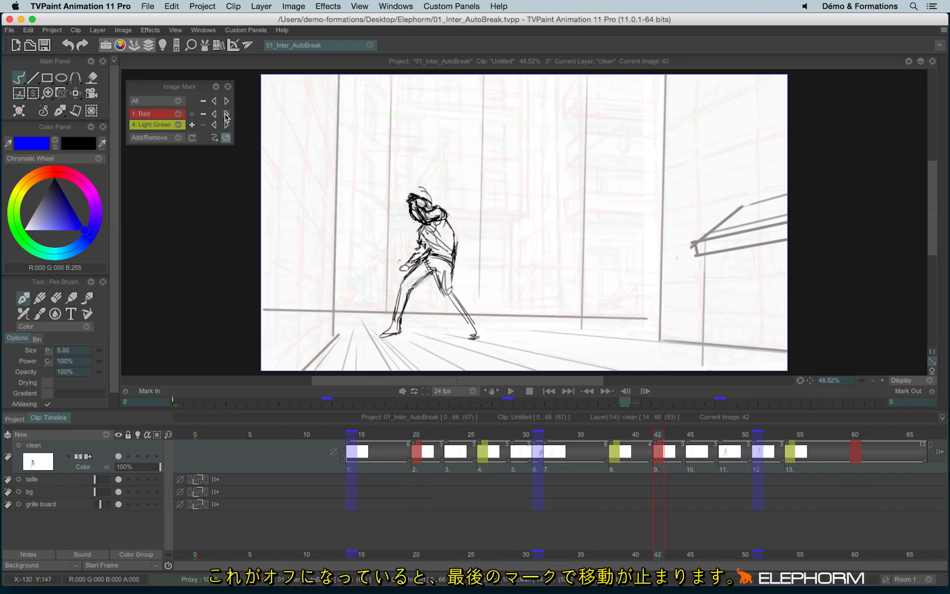
{"action": "left_click", "coordinate": [225, 115]}
{"action": "left_click", "coordinate": [226, 114]}
- Turn off looped navigation and step forward through the red marks to the last one at frame 60
{"action": "left_click", "coordinate": [227, 138]}
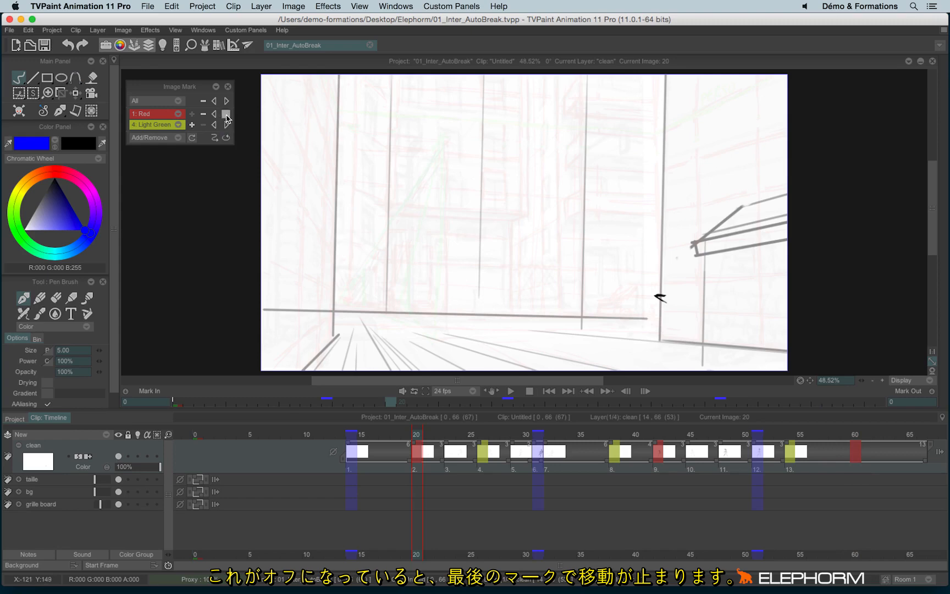
{"action": "left_click", "coordinate": [225, 114]}
{"action": "left_click", "coordinate": [225, 115]}
- Turn looped mark navigation back on and enable navigation between same-colour marks on several layers
{"action": "left_click", "coordinate": [226, 138]}
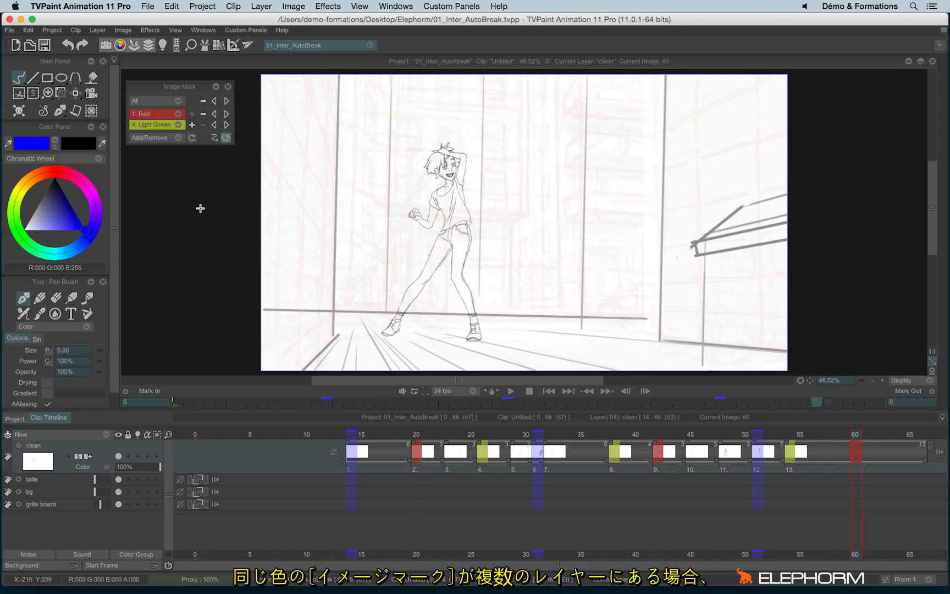
{"action": "left_click", "coordinate": [214, 138]}
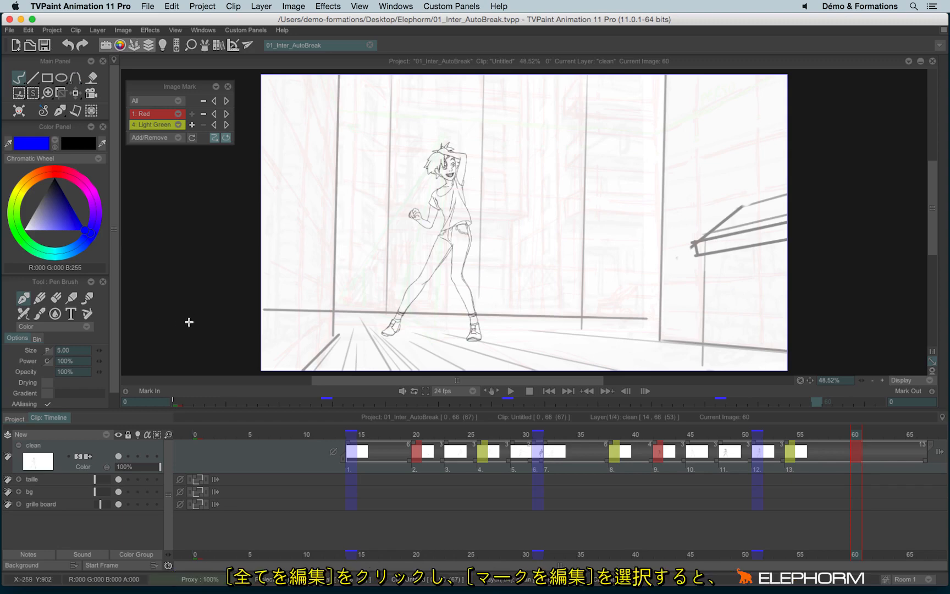
- Rename the Red image mark group as Key and the Light Green group as Breakdowns
{"action": "left_click", "coordinate": [138, 103]}
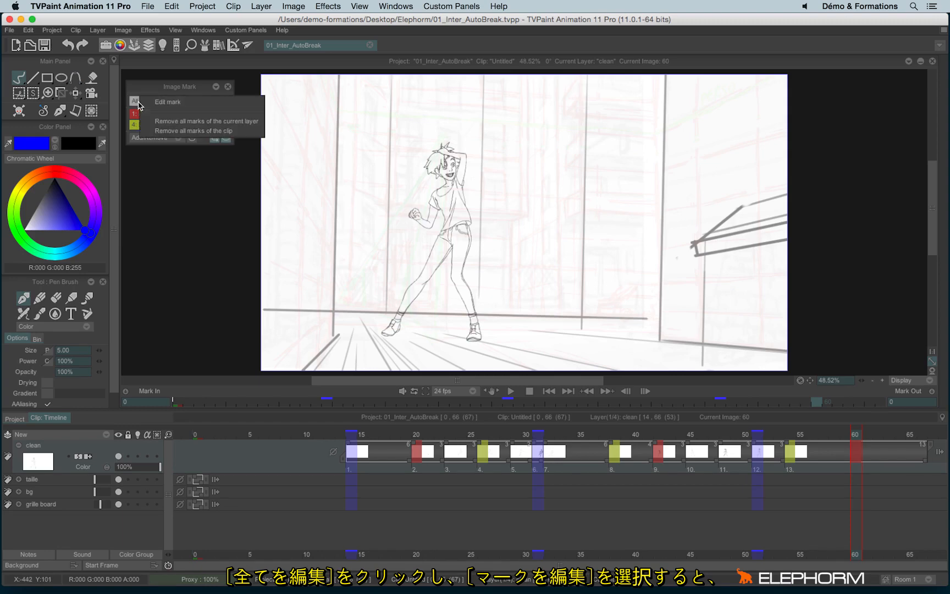
{"action": "left_click", "coordinate": [201, 103]}
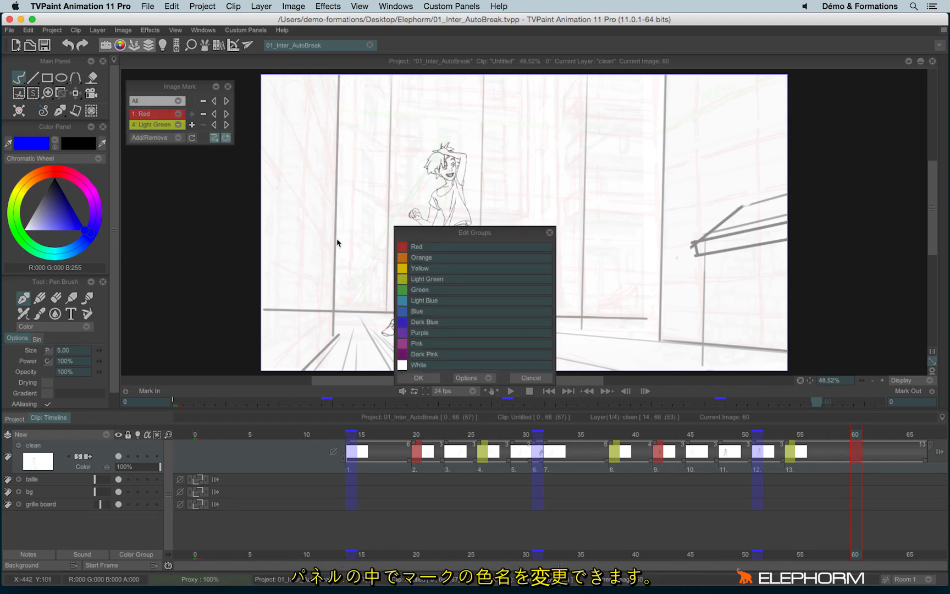
{"action": "double_click", "coordinate": [436, 247]}
{"action": "type", "text": "Key"}
{"action": "double_click", "coordinate": [435, 279]}
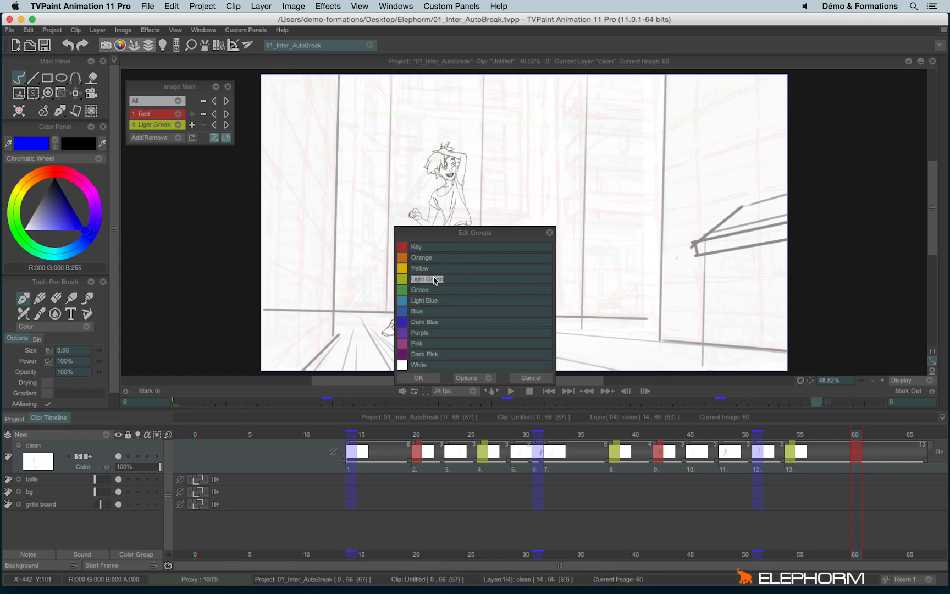
{"action": "type", "text": "Breakdowns"}
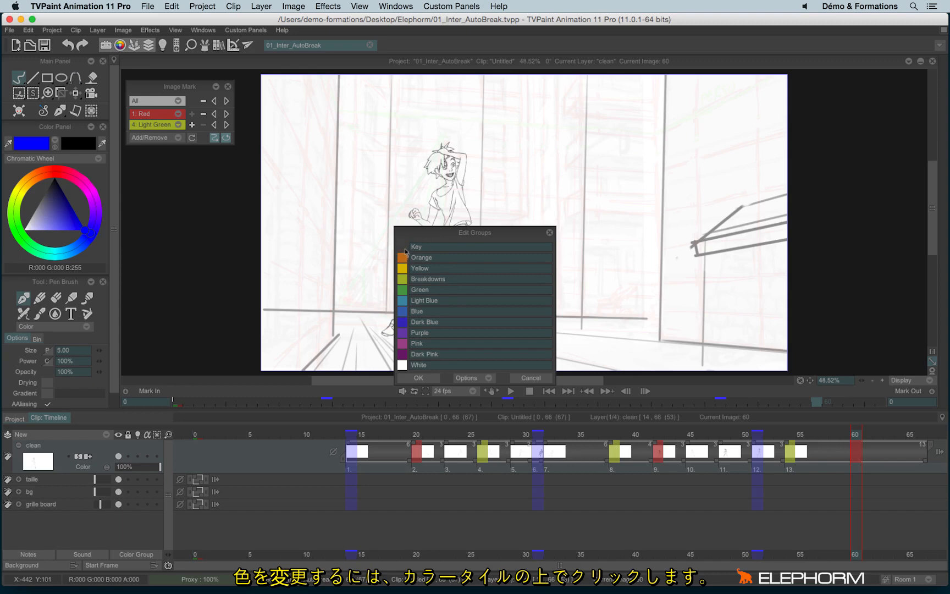
- Recolour the Key mark group magenta and the Breakdowns group orange, and apply the group edits
{"action": "left_click", "coordinate": [86, 192]}
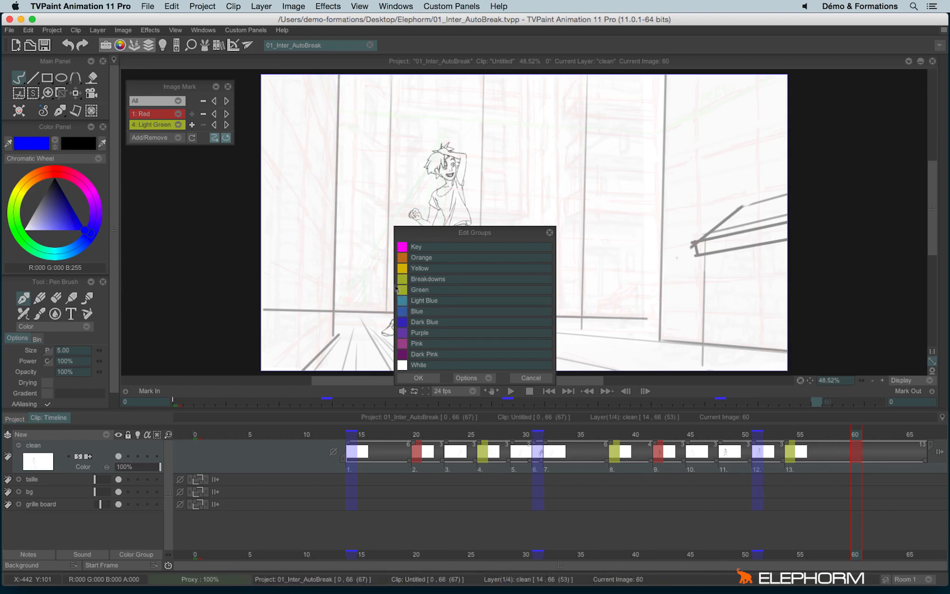
{"action": "left_click_drag", "start_coordinate": [396, 286], "coordinate": [24, 177]}
{"action": "left_click", "coordinate": [421, 378]}
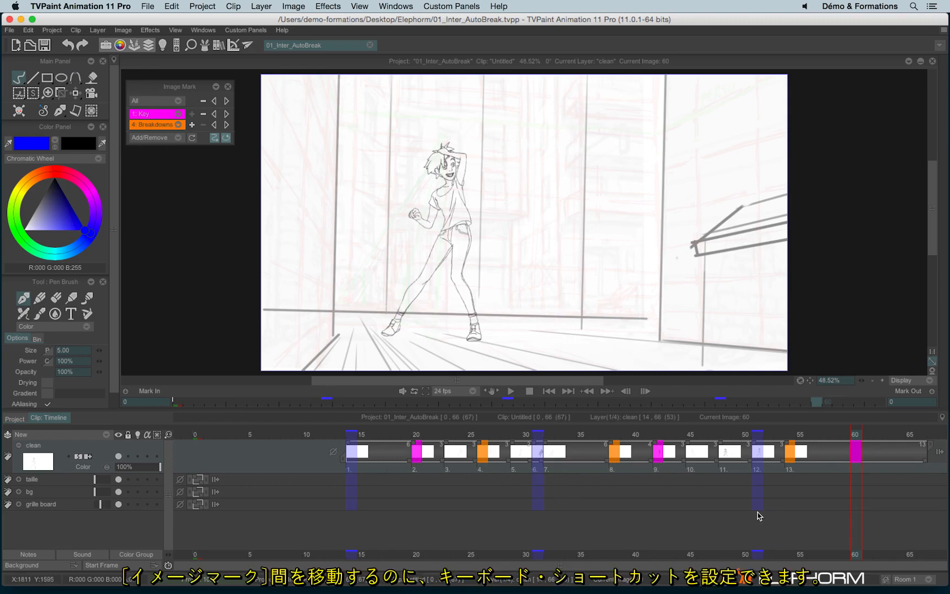
- Go to frame 20, find the "mark" functions in the keyboard shortcut settings and assign ImageMarks: Next Color 01 to K
{"action": "left_click", "coordinate": [414, 435]}
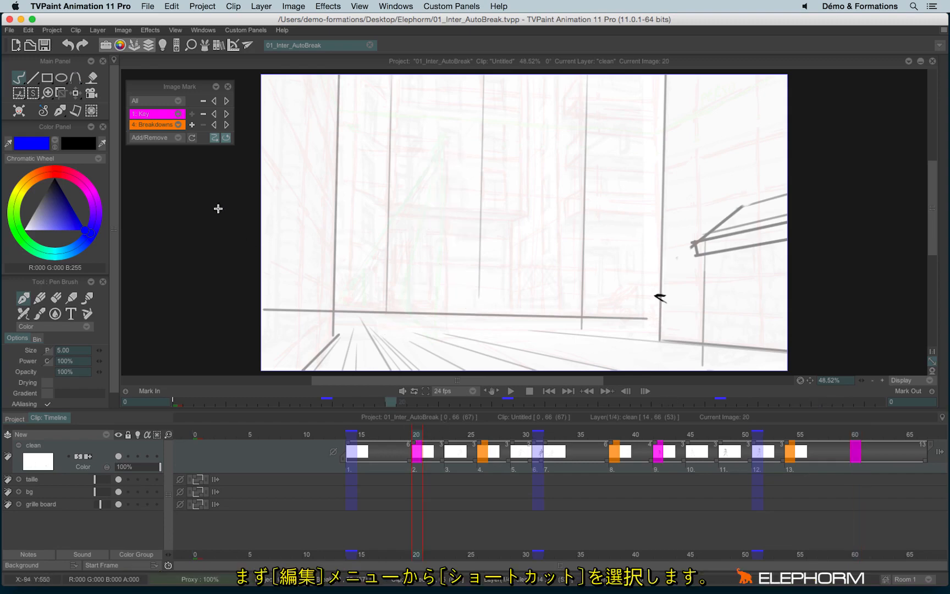
{"action": "left_click", "coordinate": [28, 31]}
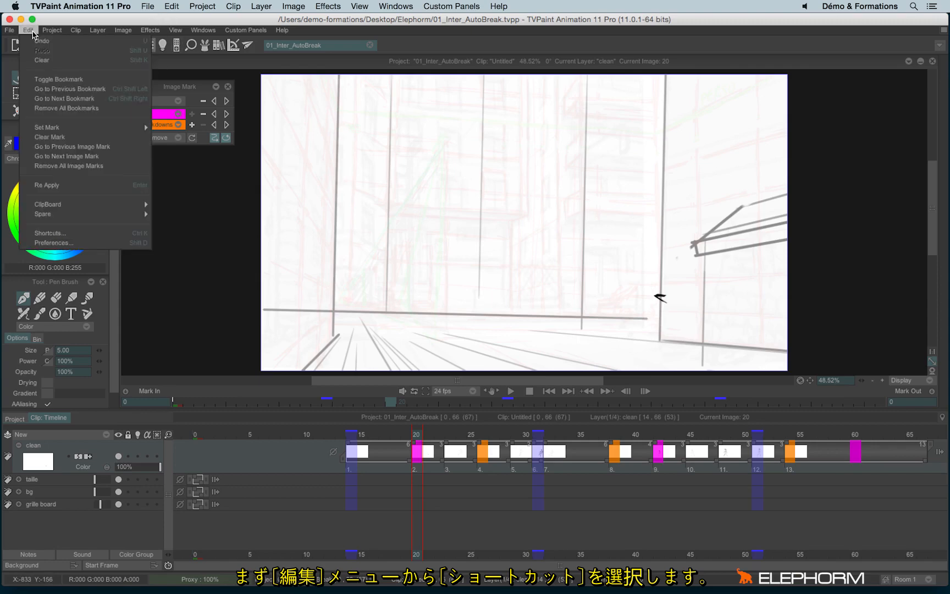
{"action": "left_click", "coordinate": [125, 234]}
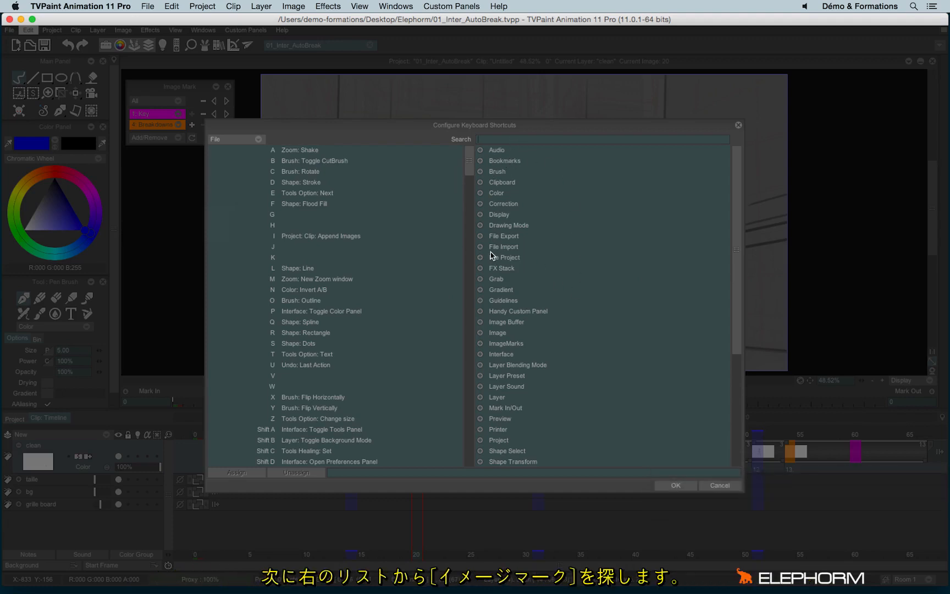
{"action": "type", "text": "mark"}
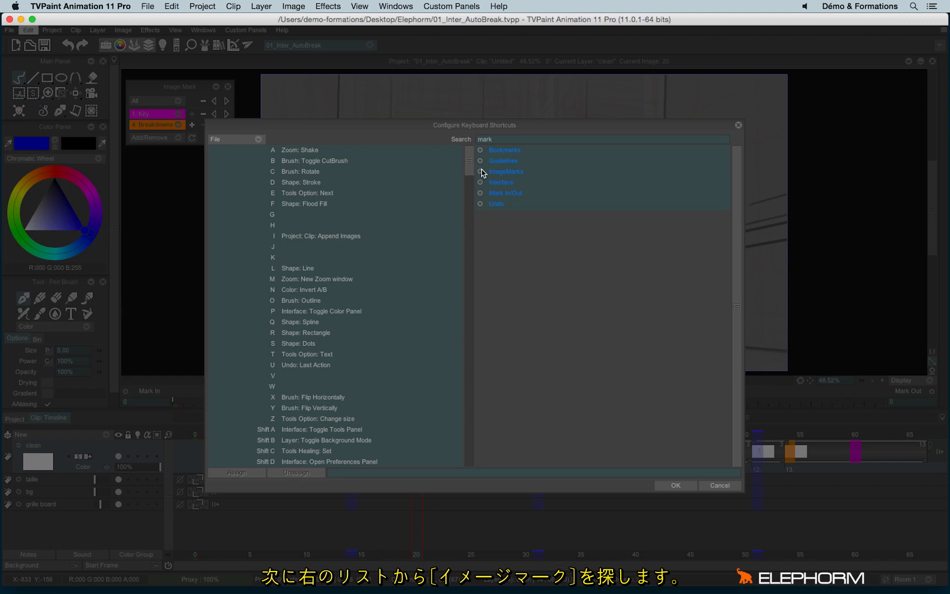
{"action": "left_click", "coordinate": [480, 172]}
{"action": "left_click_drag", "start_coordinate": [737, 277], "coordinate": [583, 328]}
{"action": "left_click", "coordinate": [511, 269]}
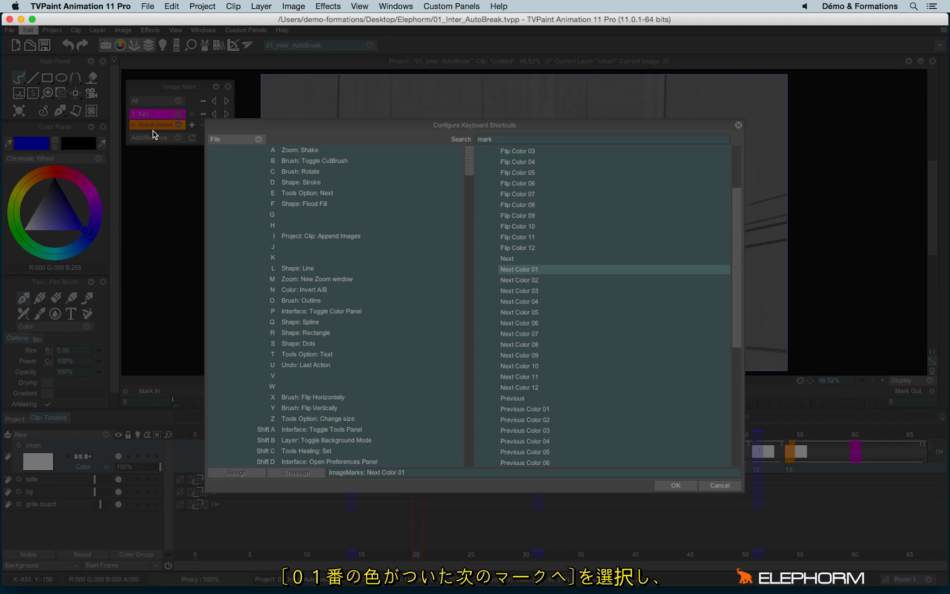
{"action": "left_click", "coordinate": [283, 258]}
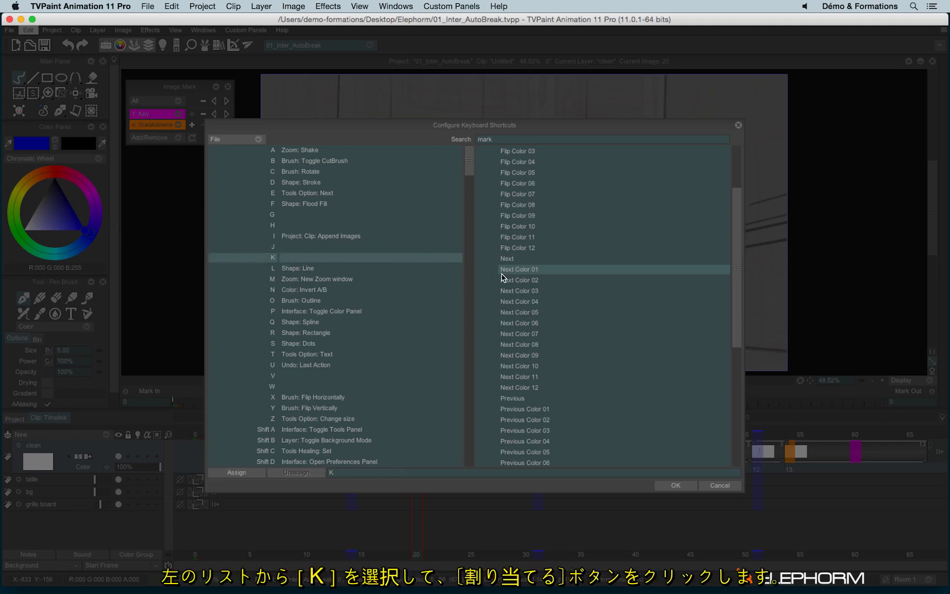
{"action": "left_click", "coordinate": [238, 473]}
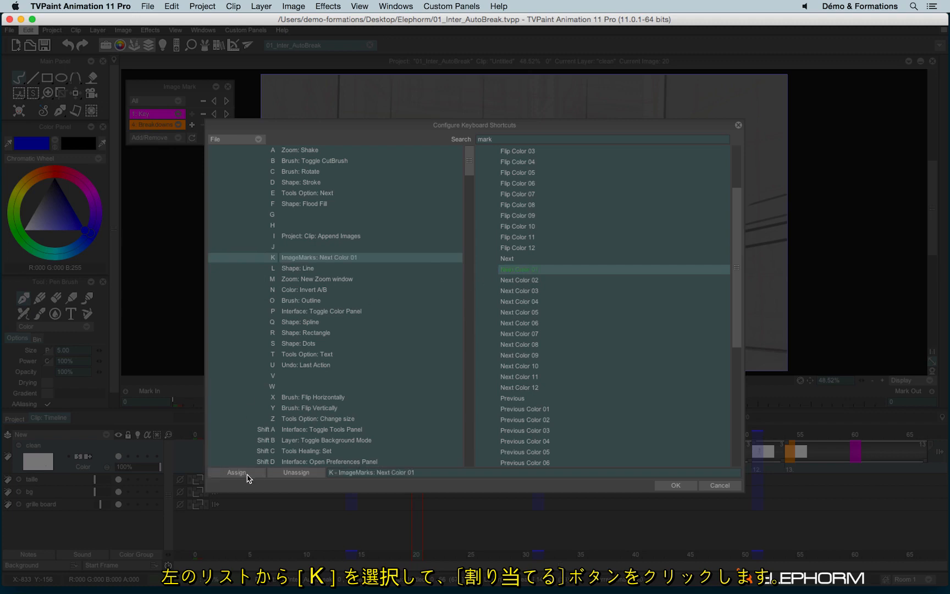
- Assign ImageMarks: Previous Color 01 to J and save the keyboard shortcuts
{"action": "left_click", "coordinate": [541, 411]}
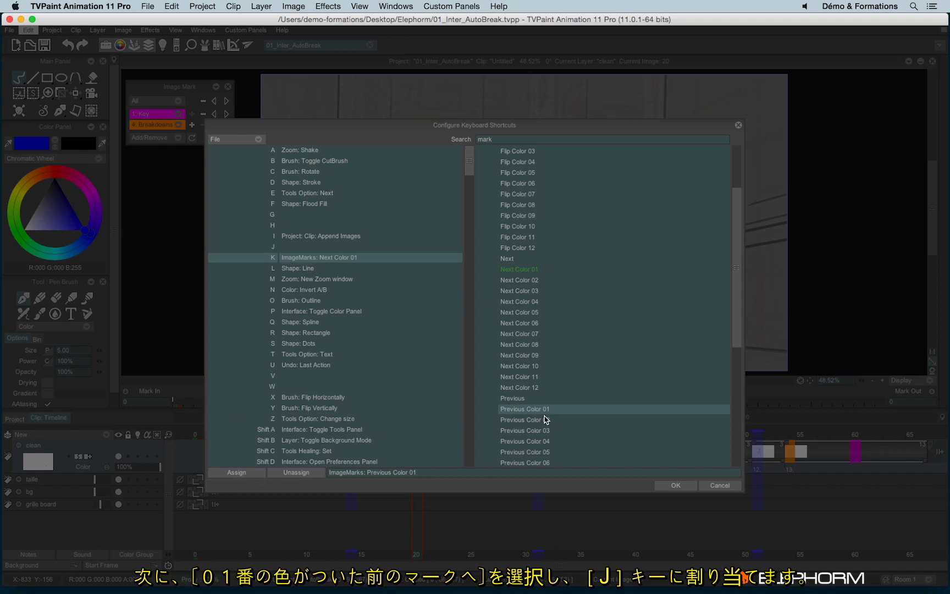
{"action": "left_click", "coordinate": [287, 247]}
{"action": "left_click", "coordinate": [242, 473]}
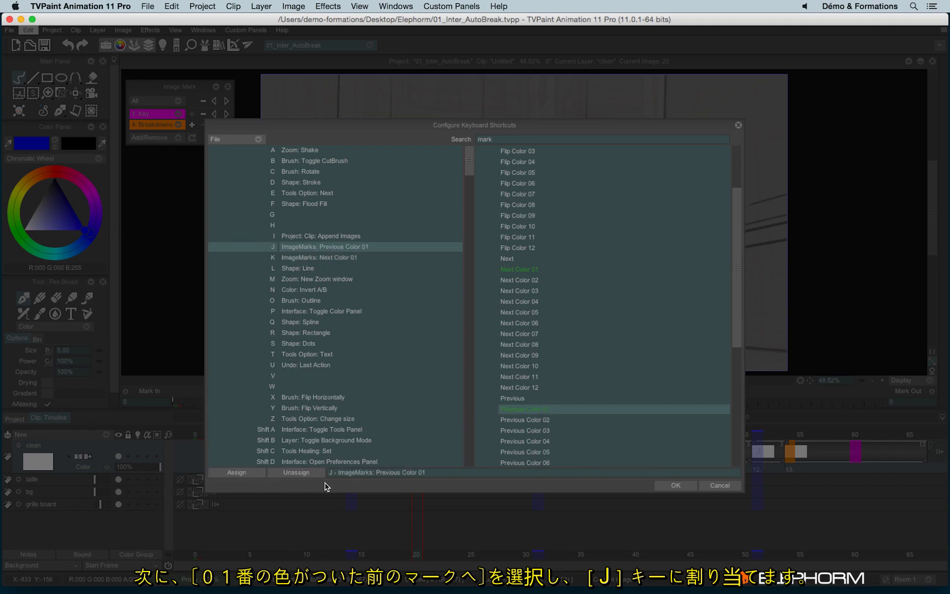
{"action": "left_click", "coordinate": [675, 485]}
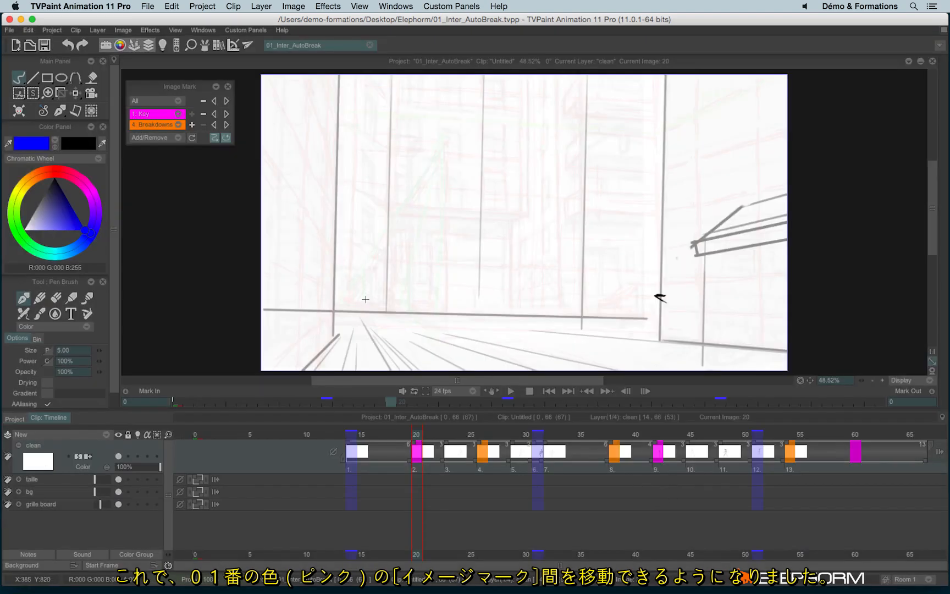
- Move backward and forward through the magenta Key marks using the new shortcuts
{"action": "key", "text": "j"}
{"action": "key", "text": "j"}
{"action": "key", "text": "j"}
{"action": "key", "text": "j"}
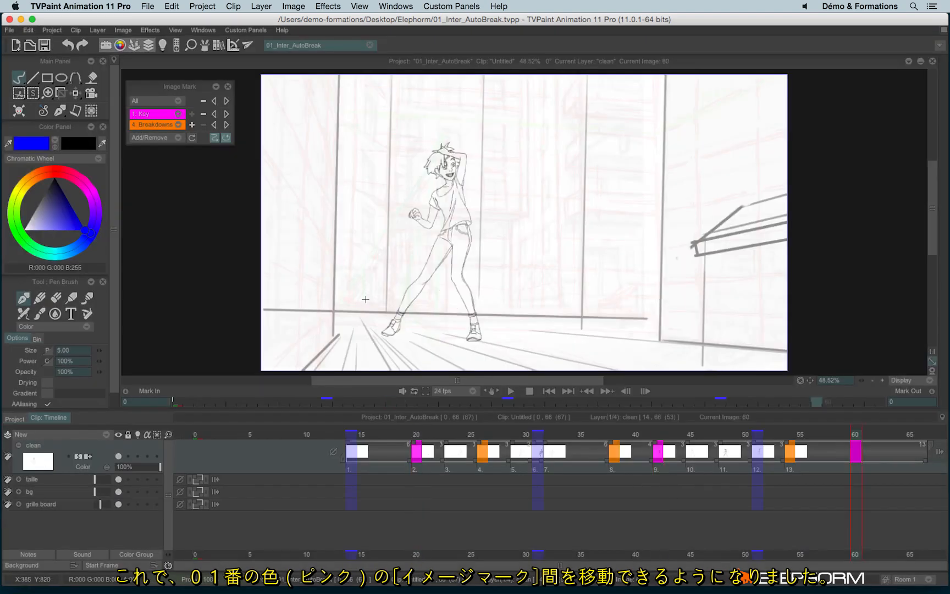
{"action": "key", "text": "k"}
{"action": "key", "text": "j"}
{"action": "key", "text": "k"}
{"action": "key", "text": "k"}
{"action": "key", "text": "k"}
{"action": "key", "text": "k"}
{"action": "key", "text": "j"}
{"action": "key", "text": "k"}
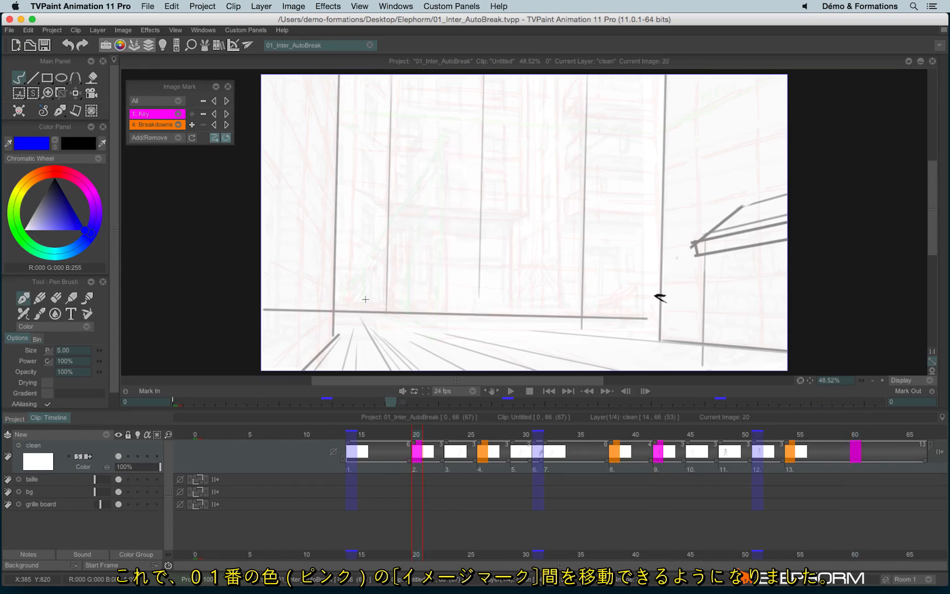
{"action": "key", "text": "k"}
{"action": "key", "text": "k"}
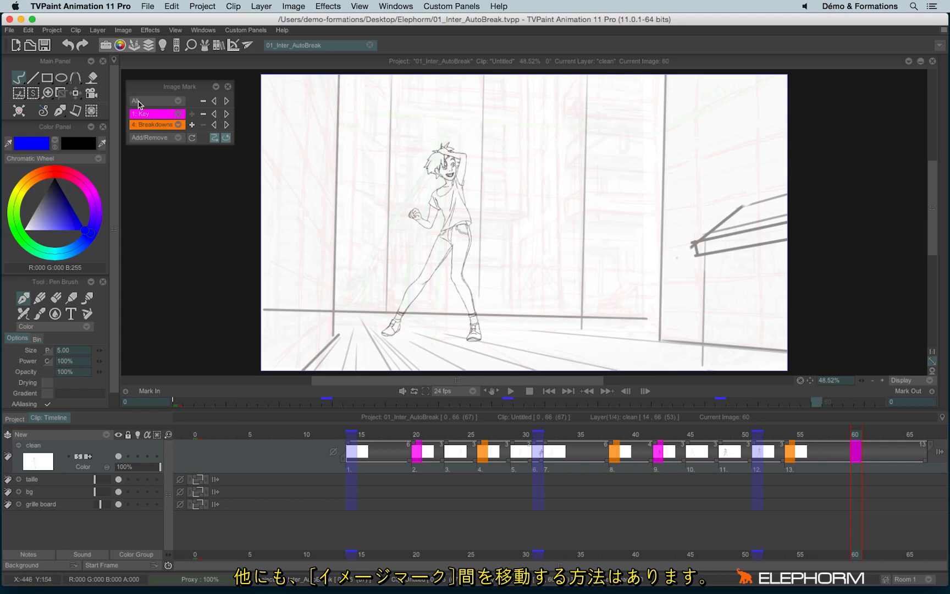
- Close the image mark controls and display the Flips panel in the empty area beside the canvas
{"action": "left_click", "coordinate": [223, 88]}
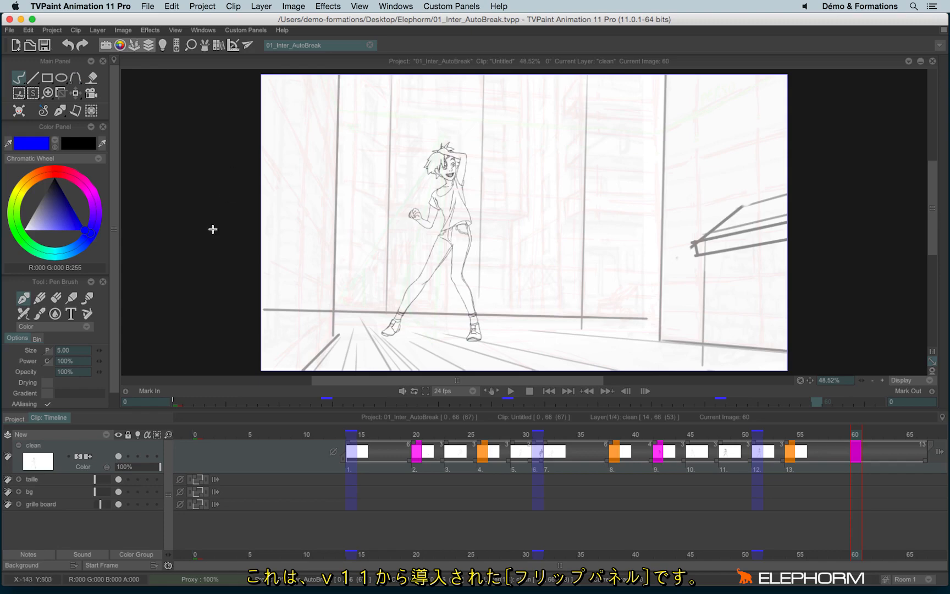
{"action": "left_click", "coordinate": [196, 32]}
{"action": "mouse_move", "coordinate": [213, 92]}
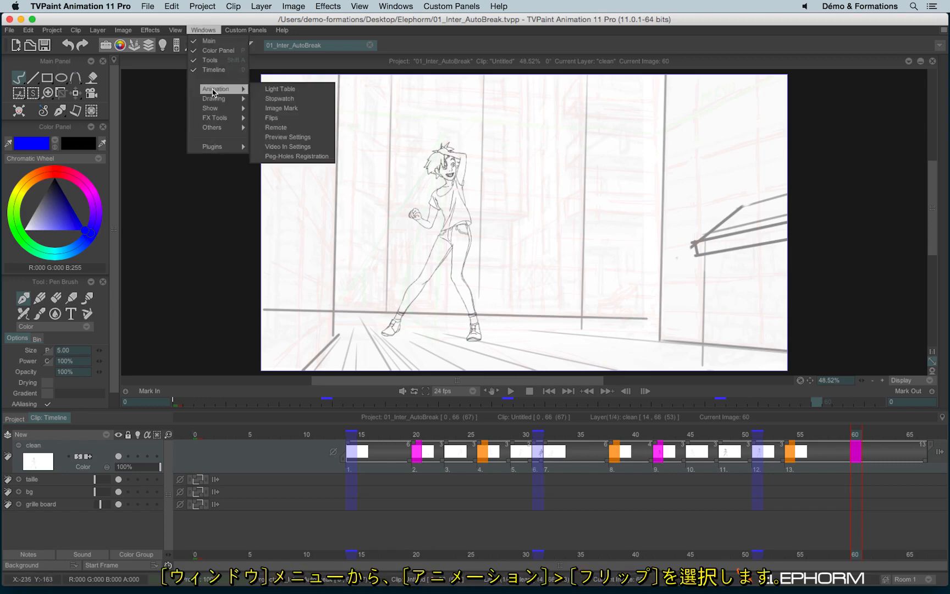
{"action": "left_click", "coordinate": [286, 118]}
{"action": "left_click_drag", "start_coordinate": [214, 189], "coordinate": [180, 122]}
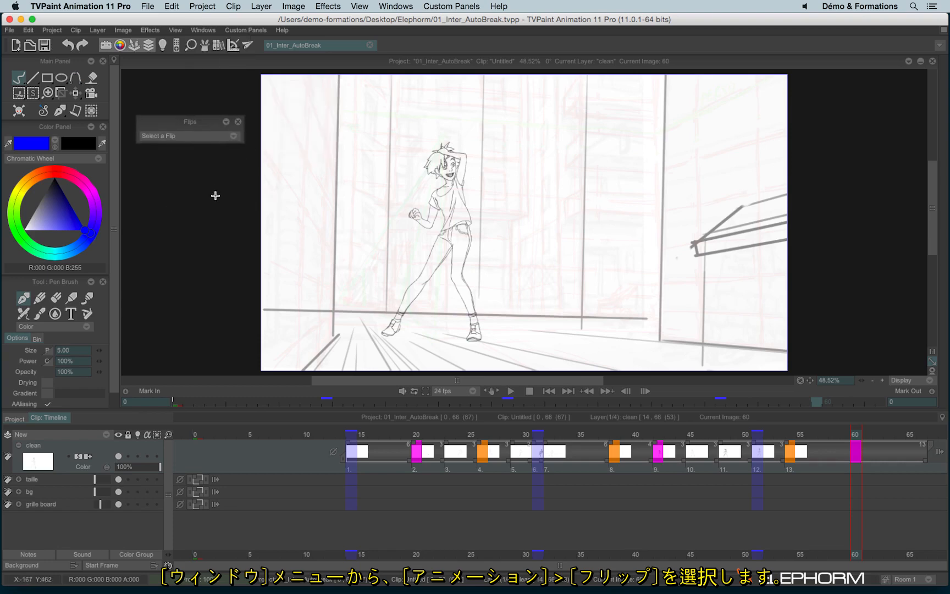
- Create a new flip of the Manually type and name it My flip
{"action": "left_click", "coordinate": [156, 137]}
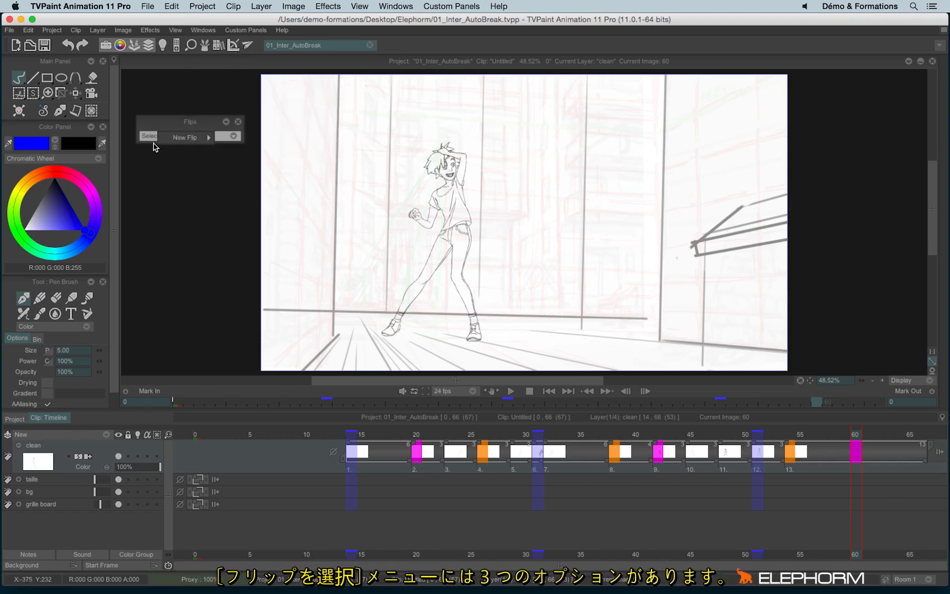
{"action": "mouse_move", "coordinate": [166, 139]}
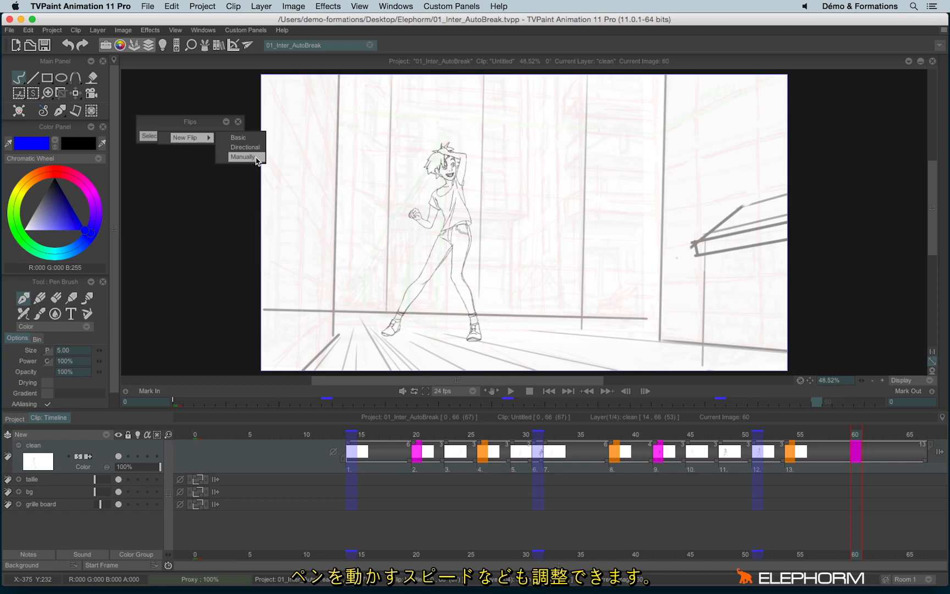
{"action": "left_click", "coordinate": [243, 157]}
{"action": "left_click", "coordinate": [174, 160]}
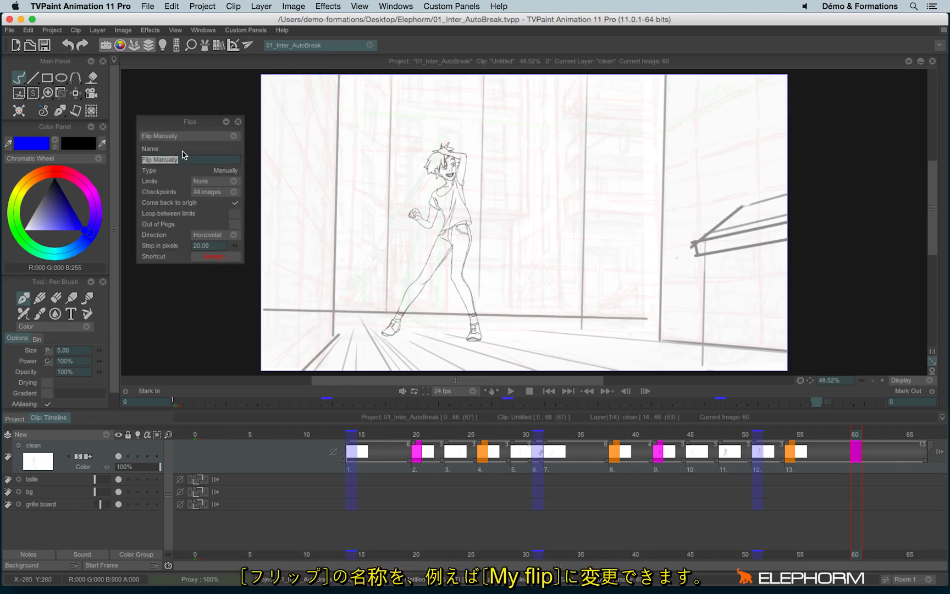
{"action": "type", "text": "My flip"}
{"action": "key", "text": "Return"}
- Set the limits of My flip to Layer and check its checkpoint options
{"action": "left_click", "coordinate": [211, 183]}
{"action": "left_click", "coordinate": [206, 184]}
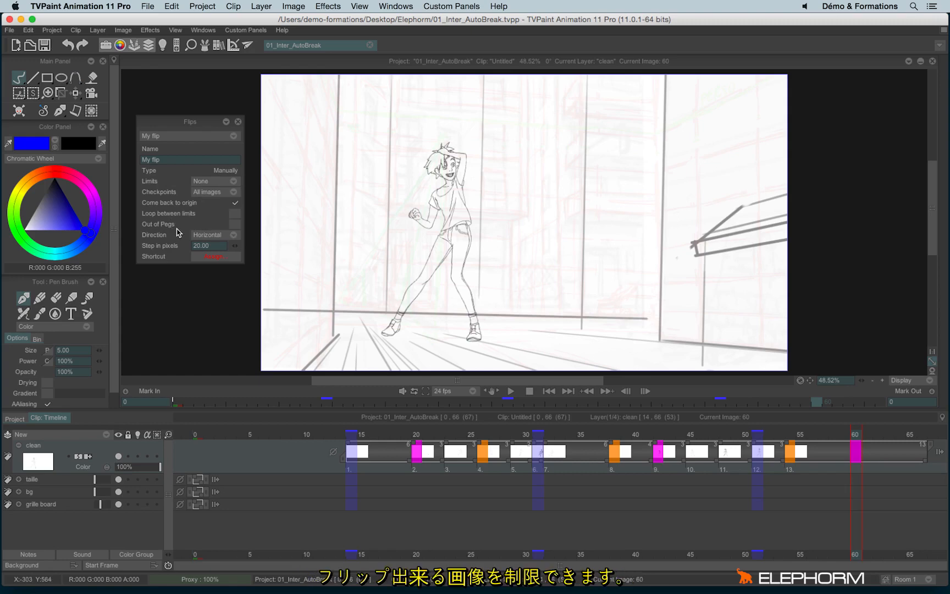
{"action": "left_click", "coordinate": [204, 182]}
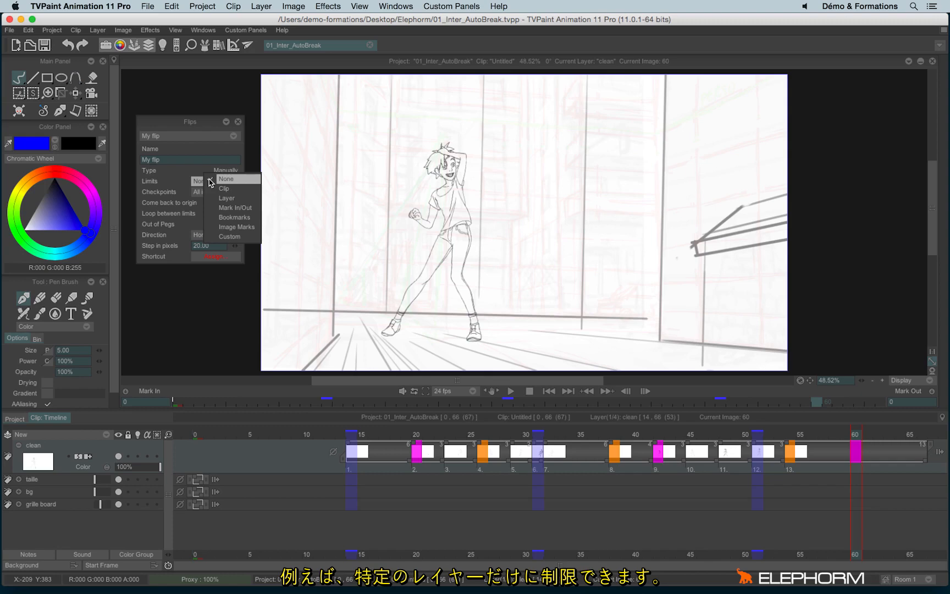
{"action": "left_click", "coordinate": [241, 199]}
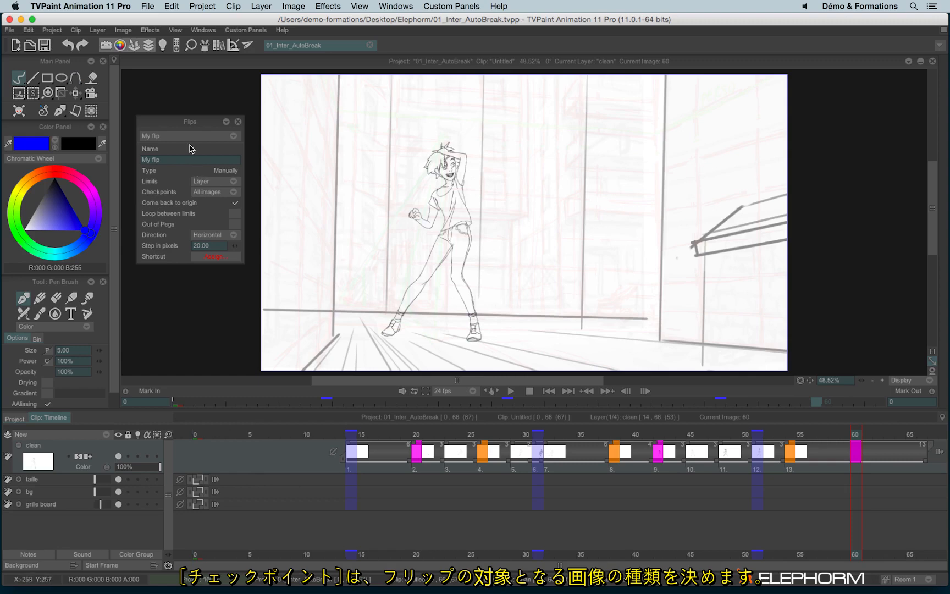
{"action": "left_click", "coordinate": [205, 190]}
{"action": "left_click", "coordinate": [146, 204]}
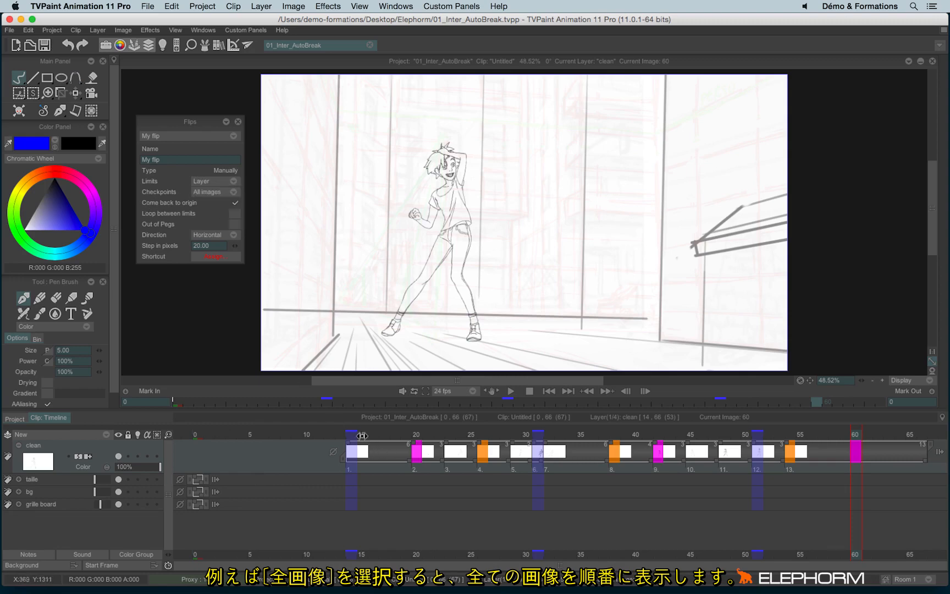
- Move through the images of the clean layer in order to demonstrate the All images checkpoint behaviour
{"action": "left_click", "coordinate": [373, 450]}
{"action": "key", "text": "Right"}
{"action": "key", "text": "Right"}
{"action": "key", "text": "Right"}
{"action": "key", "text": "Right"}
{"action": "key", "text": "Right"}
{"action": "key", "text": "Right"}
{"action": "key", "text": "Right"}
{"action": "key", "text": "Right"}
{"action": "key", "text": "Right"}
{"action": "key", "text": "Right"}
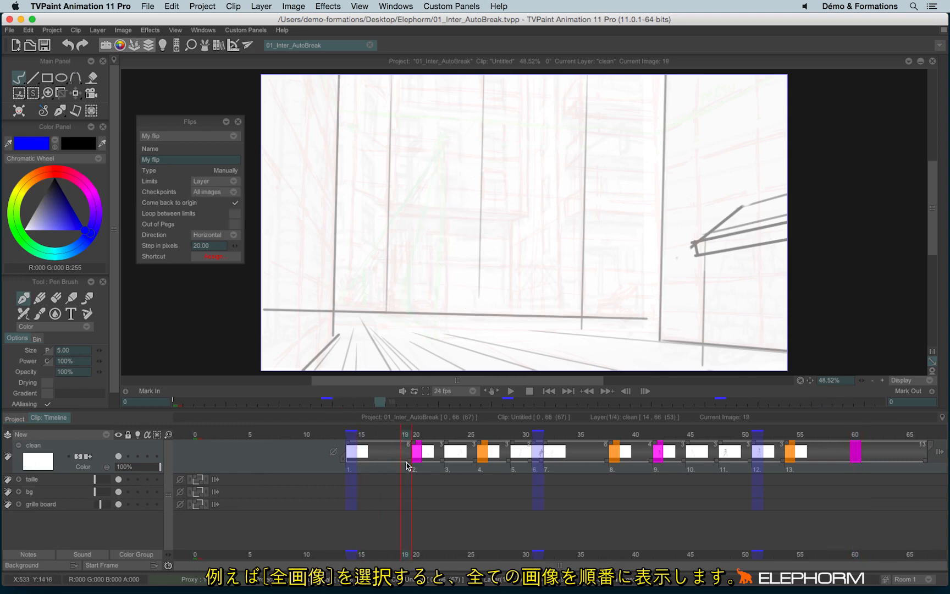
{"action": "key", "text": "Left"}
{"action": "key", "text": "Left"}
{"action": "key", "text": "Left"}
{"action": "key", "text": "Left"}
{"action": "key", "text": "Left"}
{"action": "key", "text": "Left"}
{"action": "key", "text": "Left"}
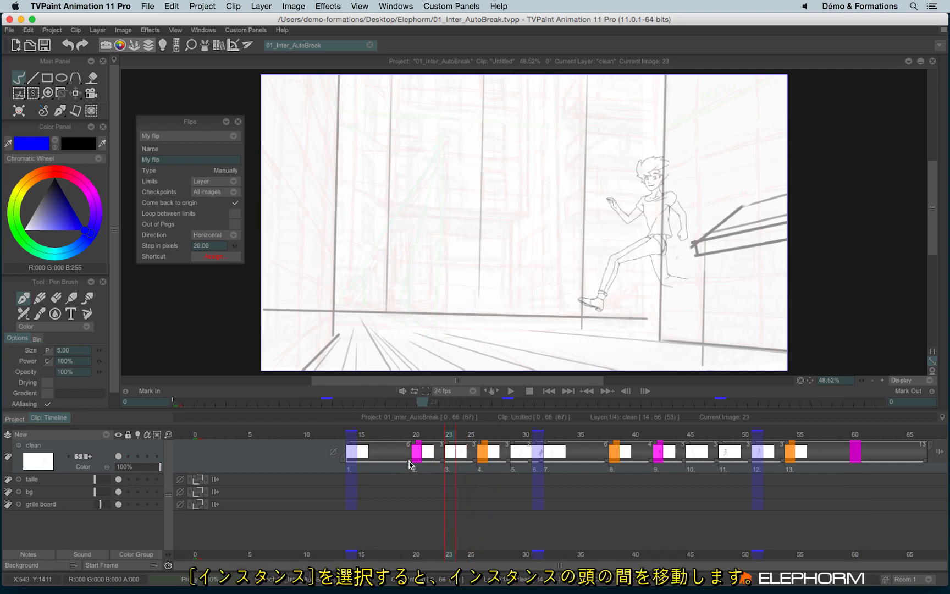
- Set the checkpoints of My flip to Instances and move through the instance heads of the clean layer from image 20 to 31
{"action": "left_click", "coordinate": [210, 192]}
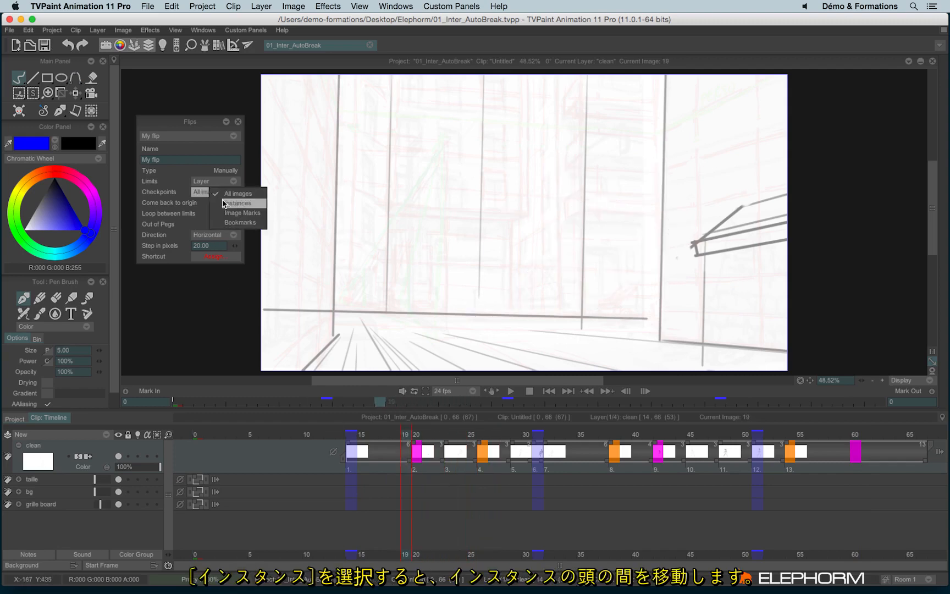
{"action": "left_click", "coordinate": [237, 203]}
{"action": "left_click", "coordinate": [416, 434]}
{"action": "left_click_drag", "start_coordinate": [443, 441], "coordinate": [536, 438]}
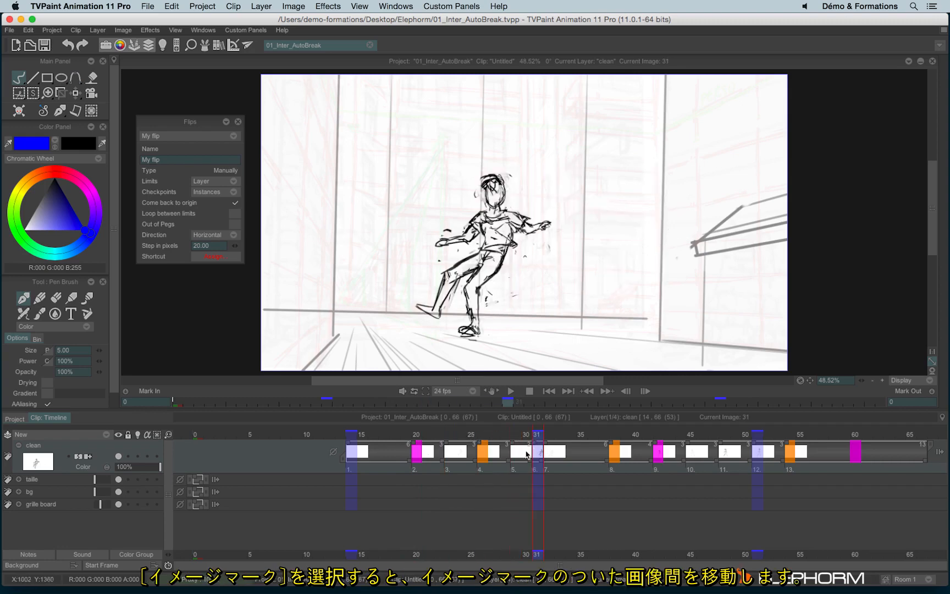
- Set the checkpoints of My flip to Image Marks and move through the marked images of the clean layer from 20 to 54
{"action": "left_click", "coordinate": [211, 191]}
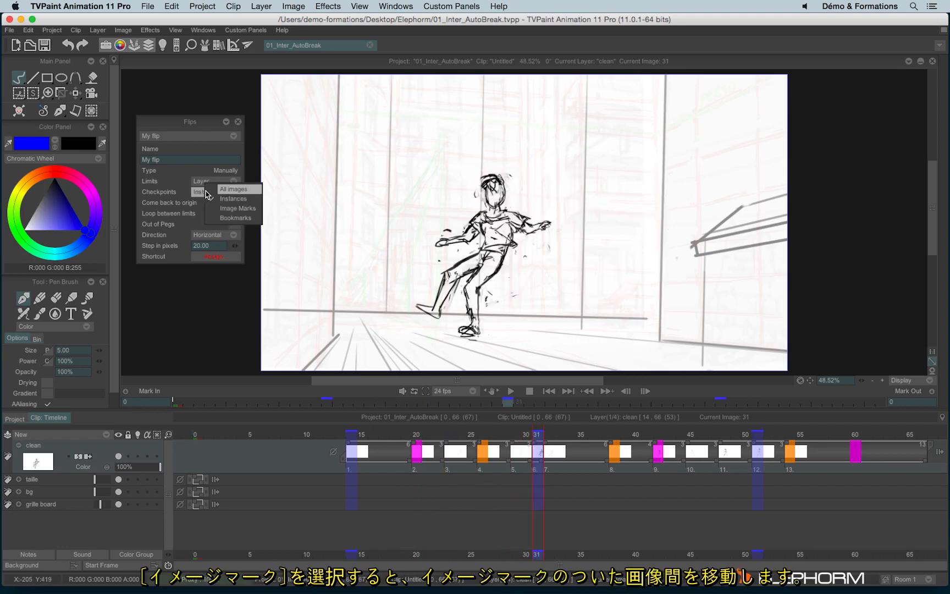
{"action": "left_click", "coordinate": [247, 207]}
{"action": "left_click", "coordinate": [416, 436]}
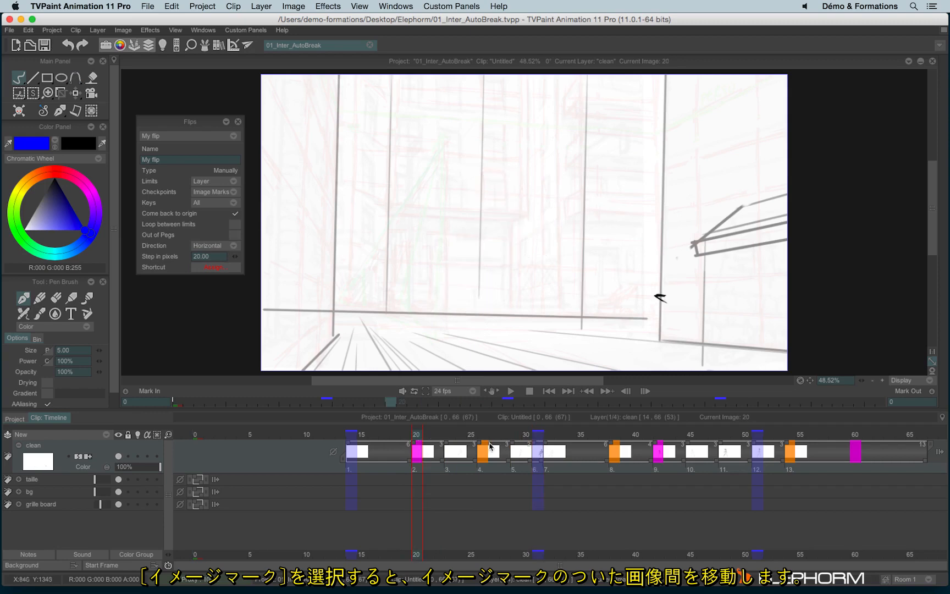
{"action": "left_click", "coordinate": [483, 440]}
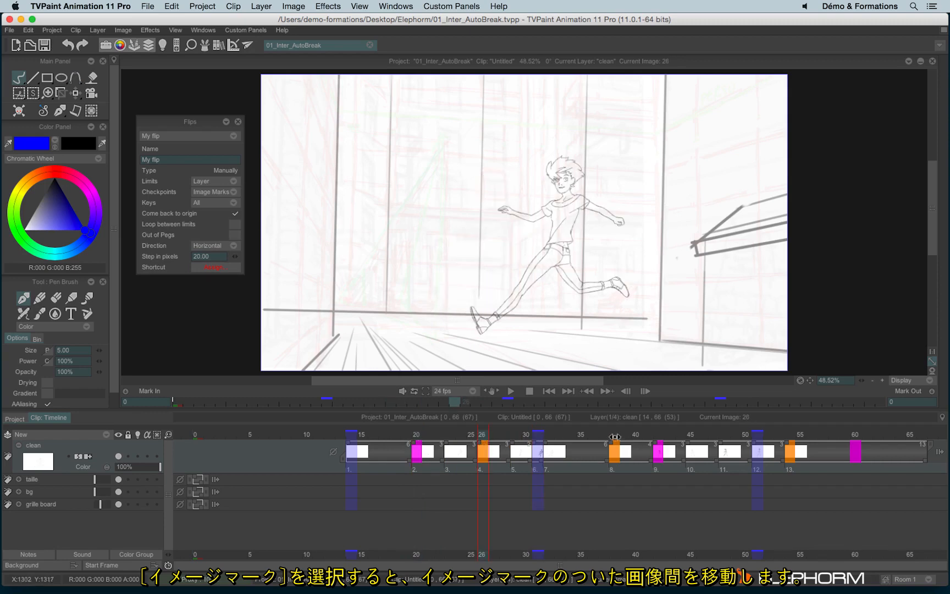
{"action": "left_click", "coordinate": [612, 438]}
{"action": "left_click", "coordinate": [655, 439]}
{"action": "left_click", "coordinate": [789, 434]}
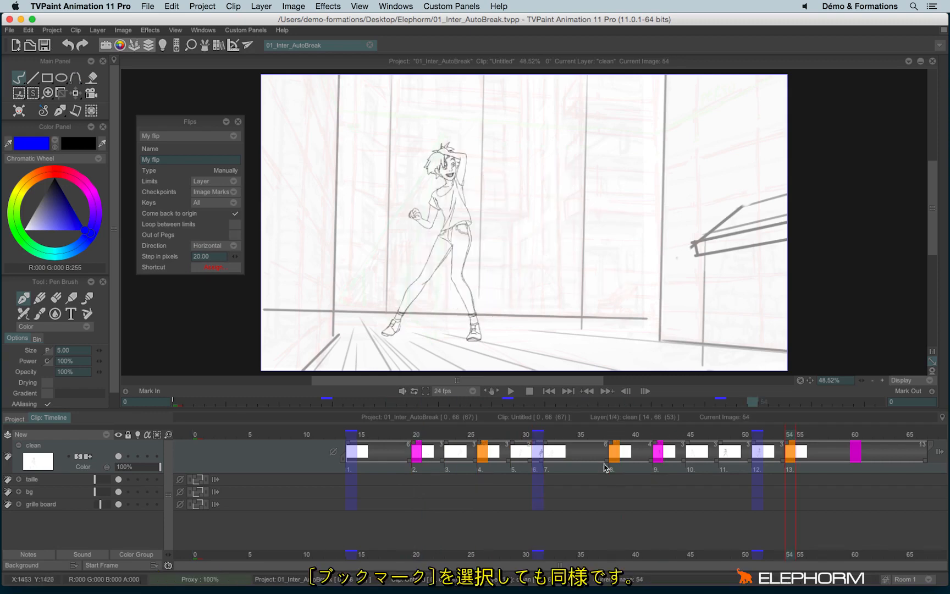
- Set the checkpoints of My flip to Bookmarks and move through the bookmarked images 14, 31 and 51
{"action": "left_click", "coordinate": [207, 194]}
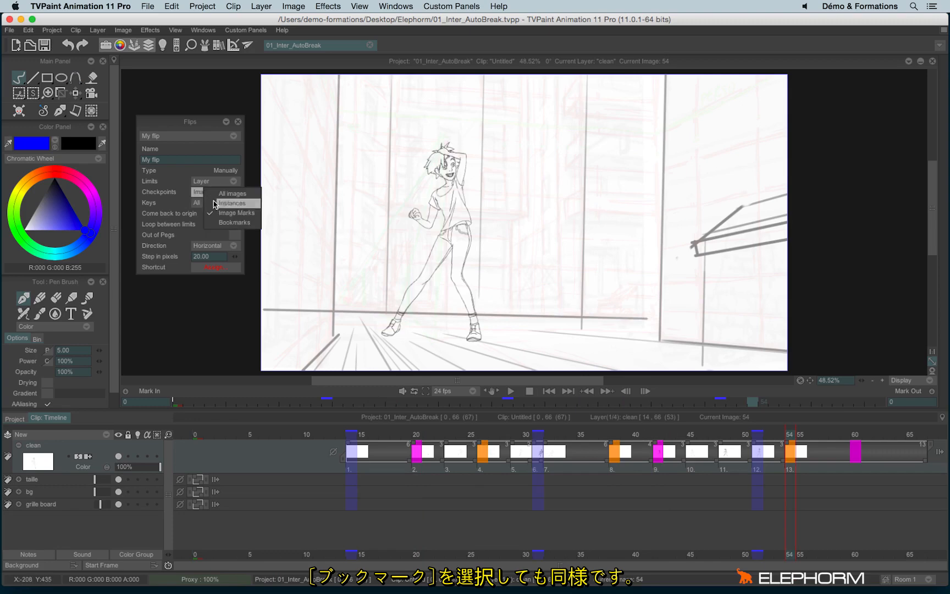
{"action": "left_click", "coordinate": [227, 222]}
{"action": "left_click", "coordinate": [352, 440]}
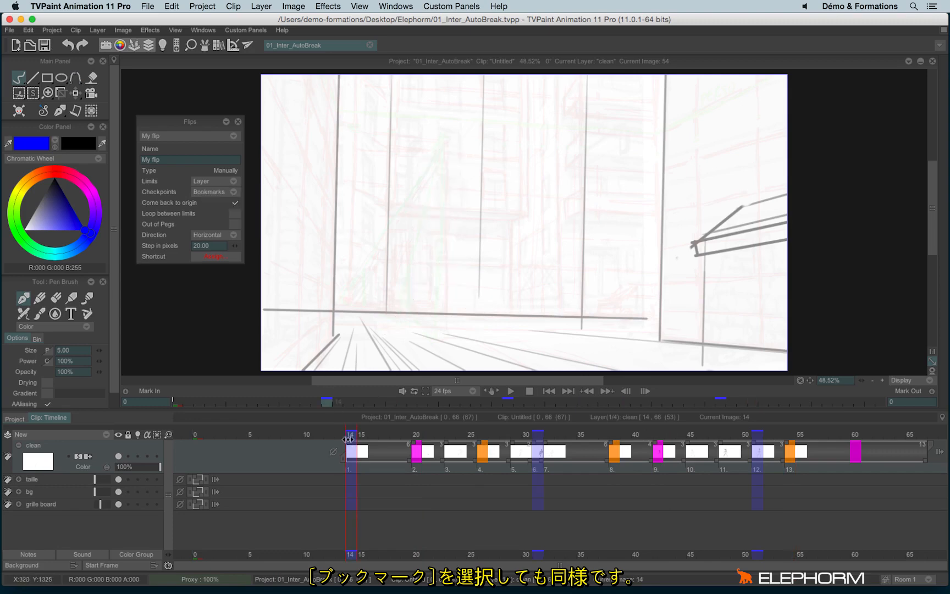
{"action": "left_click", "coordinate": [539, 439]}
{"action": "left_click", "coordinate": [756, 438]}
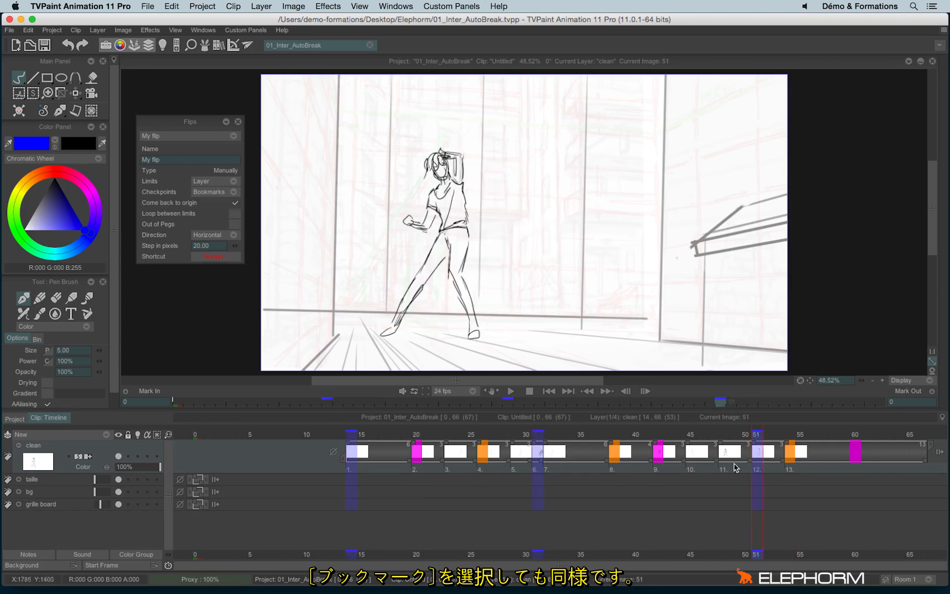
- Set the checkpoints of My flip to All images and check the direction options, keeping Horizontal
{"action": "left_click", "coordinate": [198, 192]}
{"action": "left_click", "coordinate": [223, 193]}
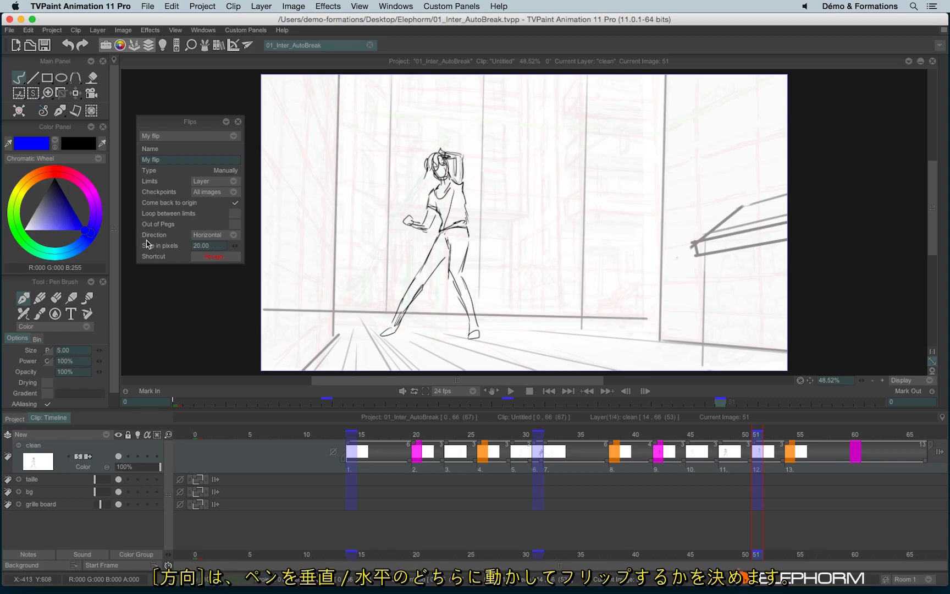
{"action": "left_click", "coordinate": [212, 238]}
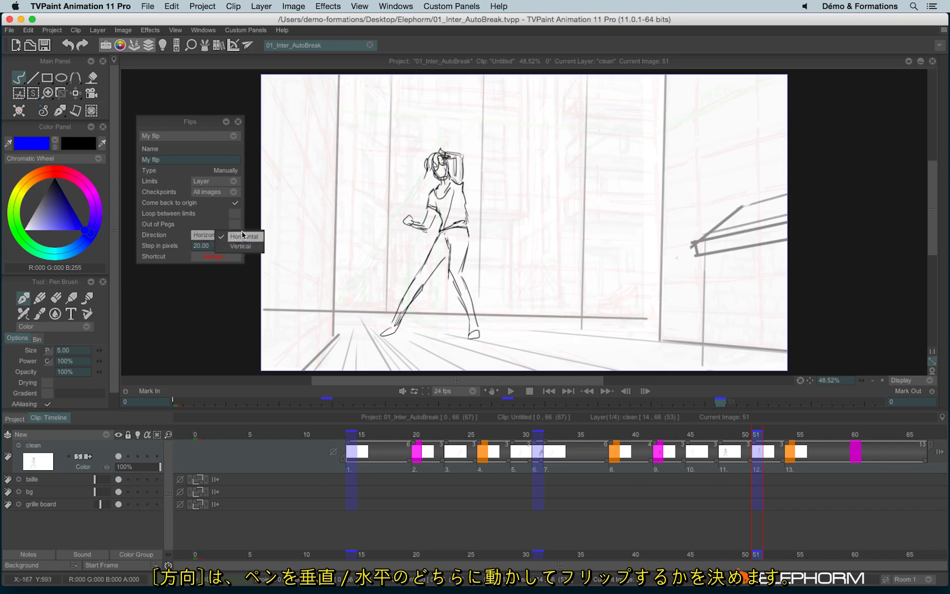
{"action": "left_click", "coordinate": [153, 235]}
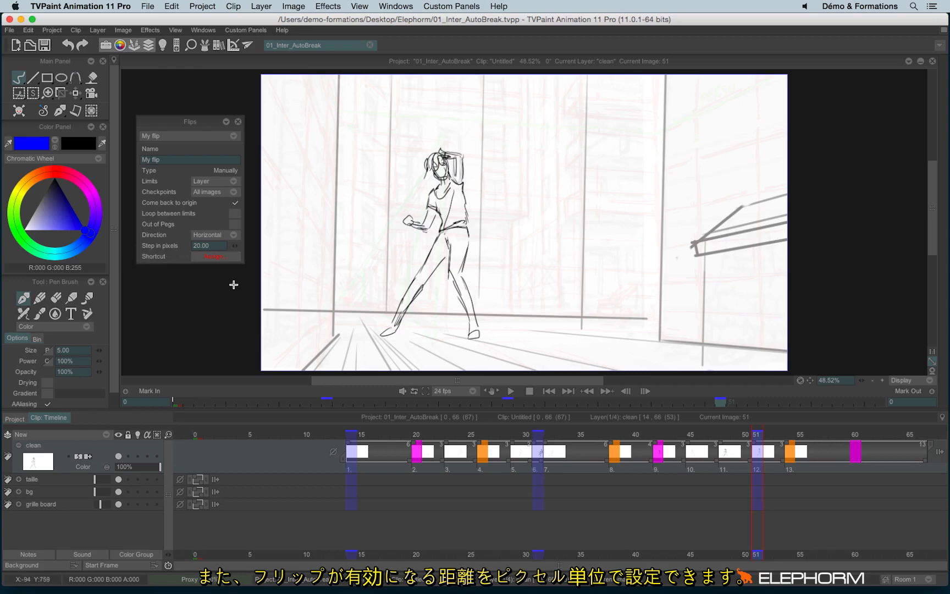
- Search the keyboard shortcuts for flip, assign H to My flip, and try flipping through the images with it
{"action": "left_click", "coordinate": [209, 256]}
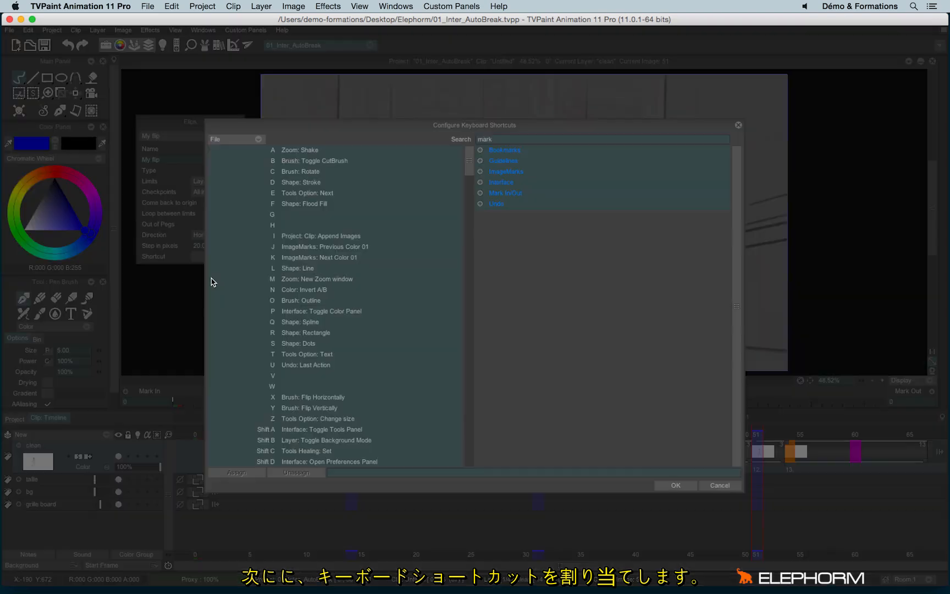
{"action": "left_click_drag", "start_coordinate": [504, 140], "coordinate": [467, 139]}
{"action": "type", "text": "flip"}
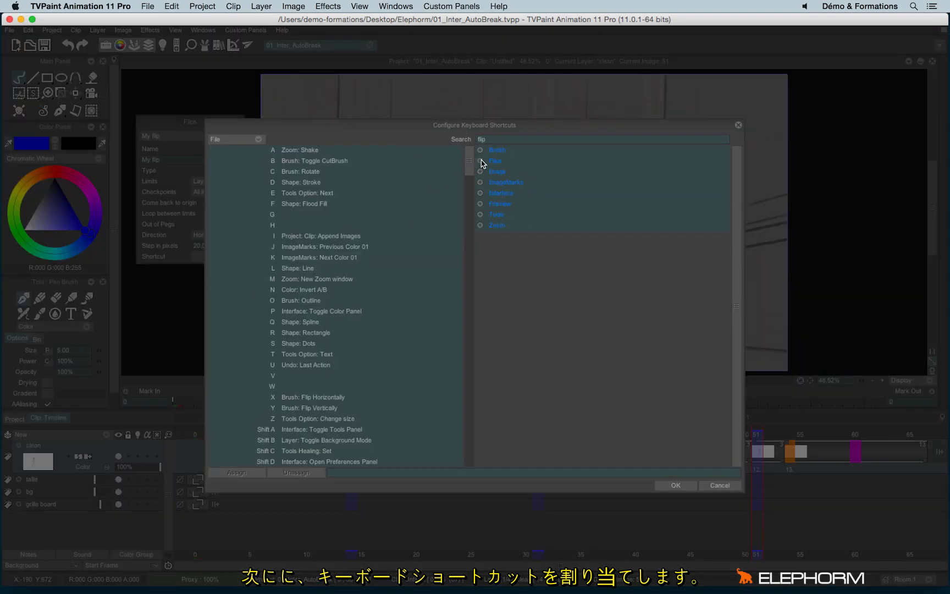
{"action": "left_click", "coordinate": [481, 161]}
{"action": "left_click", "coordinate": [510, 172]}
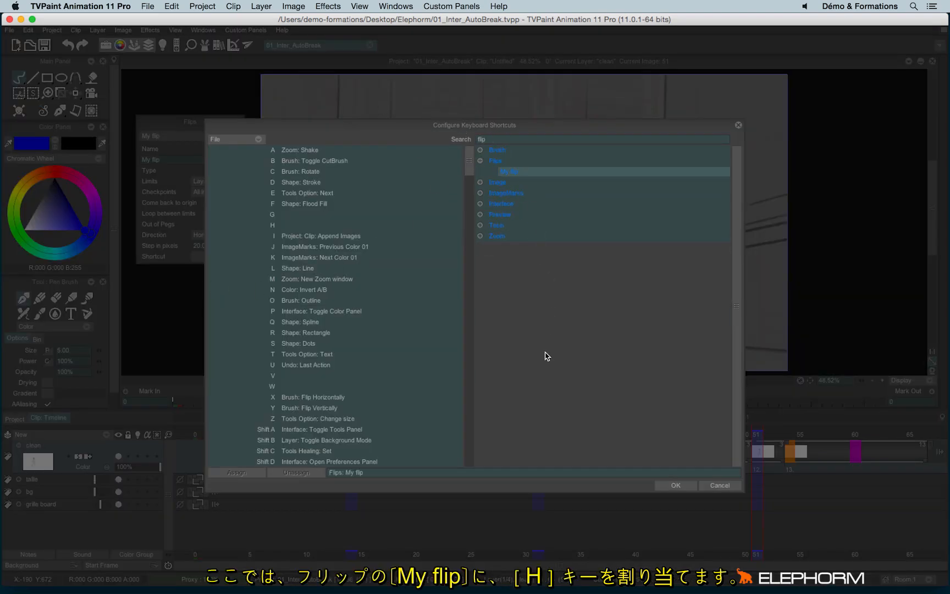
{"action": "left_click", "coordinate": [289, 226]}
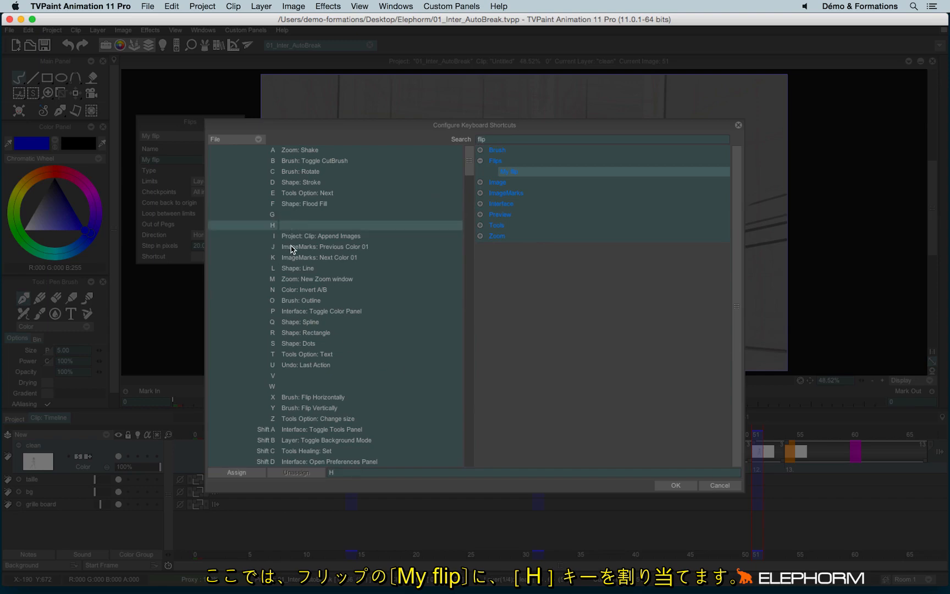
{"action": "left_click", "coordinate": [246, 474]}
{"action": "left_click", "coordinate": [666, 486]}
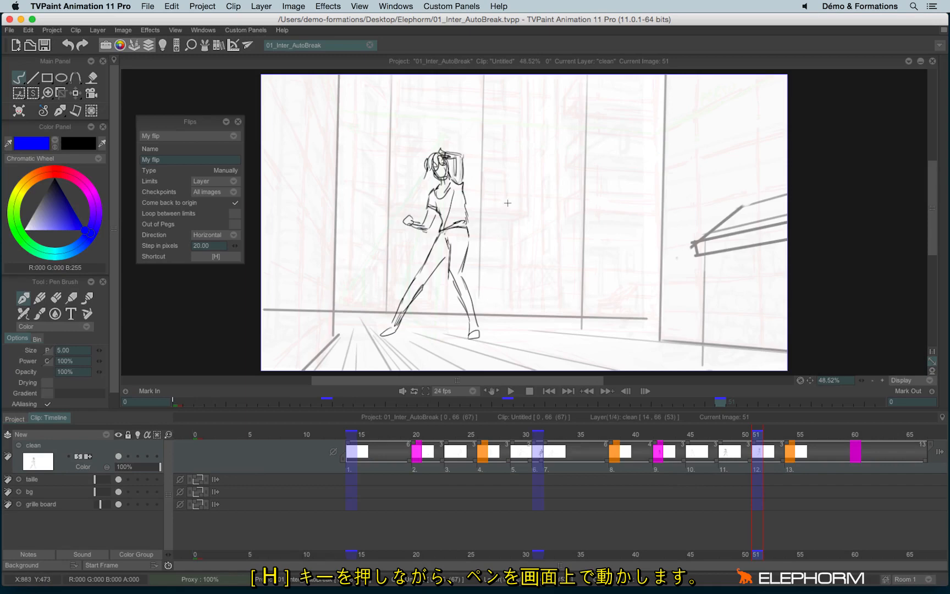
{"action": "key", "text": "h"}
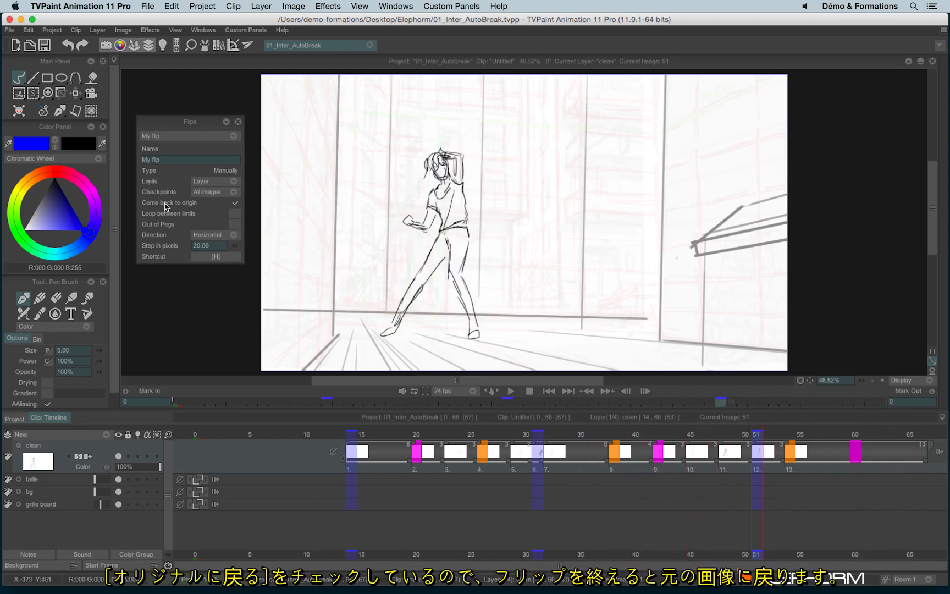
{"action": "key", "text": "h"}
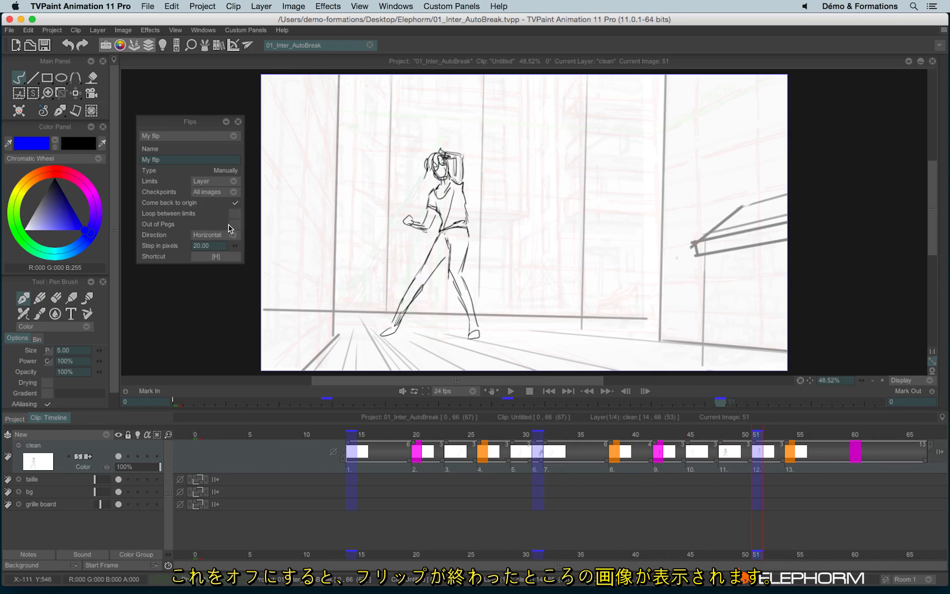
- Disable Come back to origin for My flip and set its step in pixels to 60, trying the flip with the changed settings
{"action": "left_click", "coordinate": [236, 203]}
{"action": "key", "text": "h"}
{"action": "key", "text": "h"}
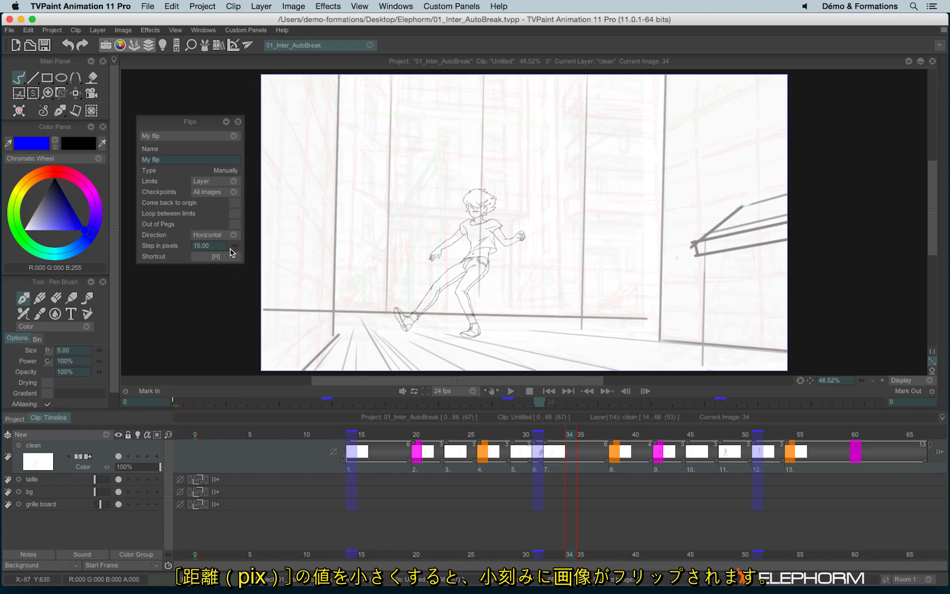
{"action": "left_click_drag", "start_coordinate": [229, 249], "coordinate": [219, 248]}
{"action": "key", "text": "h"}
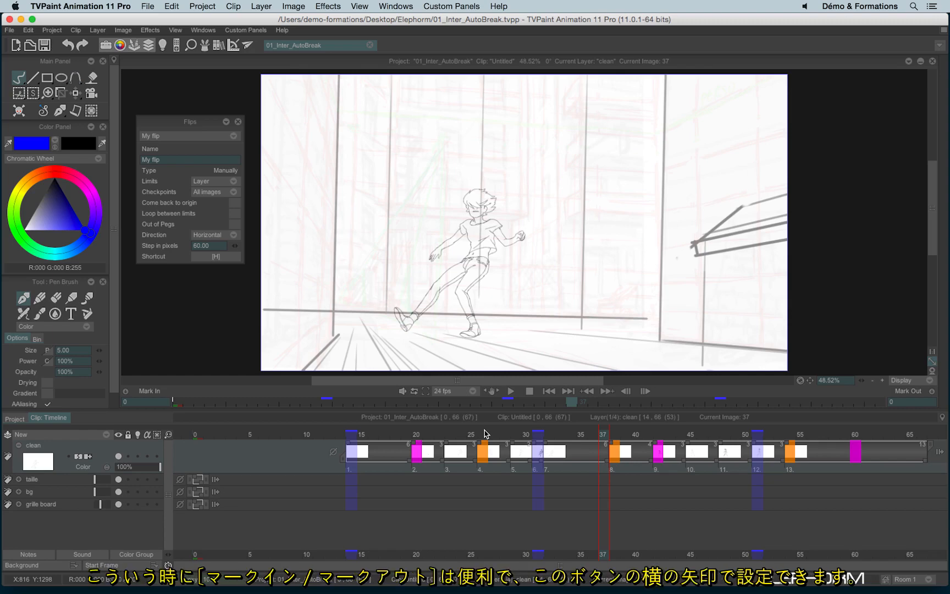
- Enable the clip's Mark In at image 37 and its Mark Out at image 48
{"action": "left_click", "coordinate": [141, 391]}
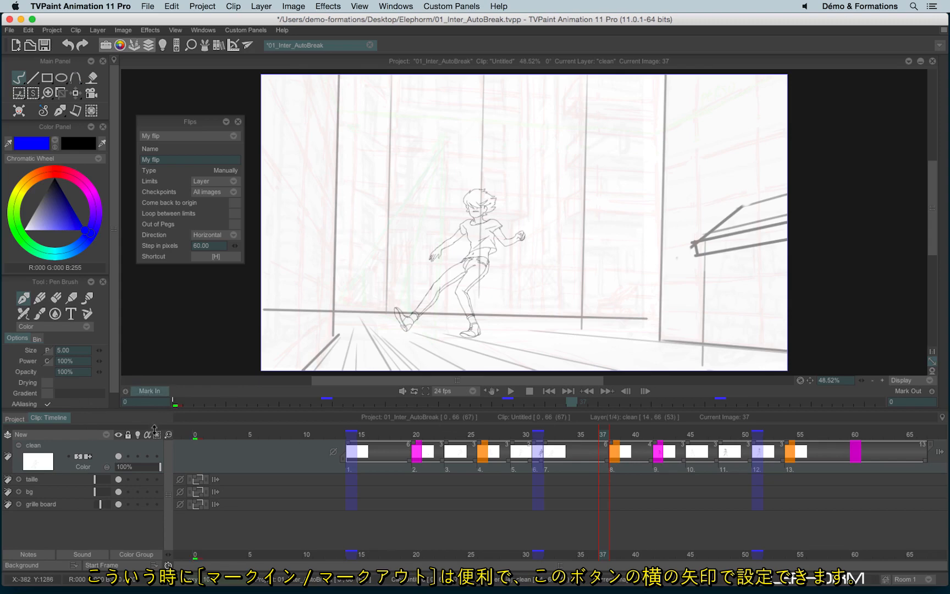
{"action": "left_click", "coordinate": [125, 391]}
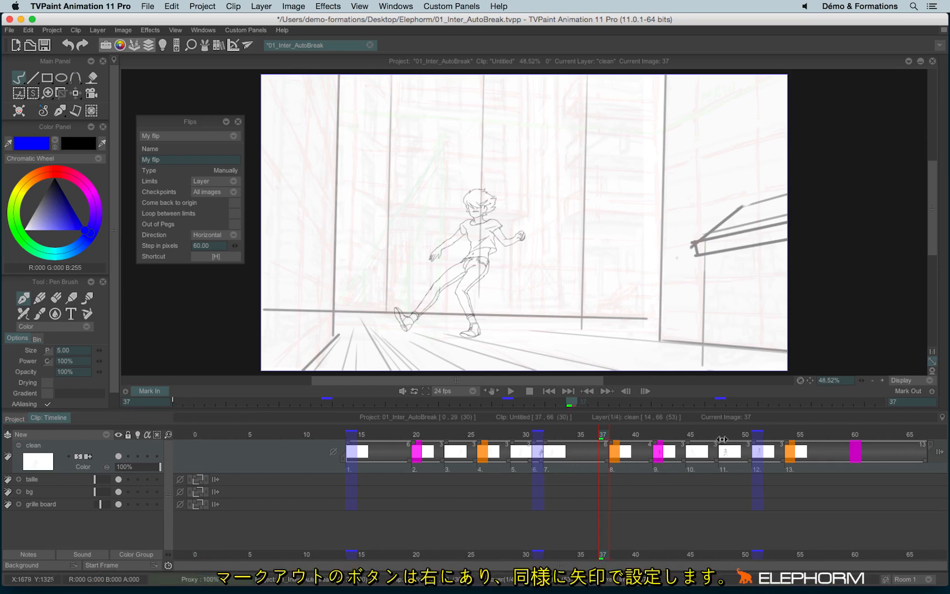
{"action": "left_click", "coordinate": [722, 438]}
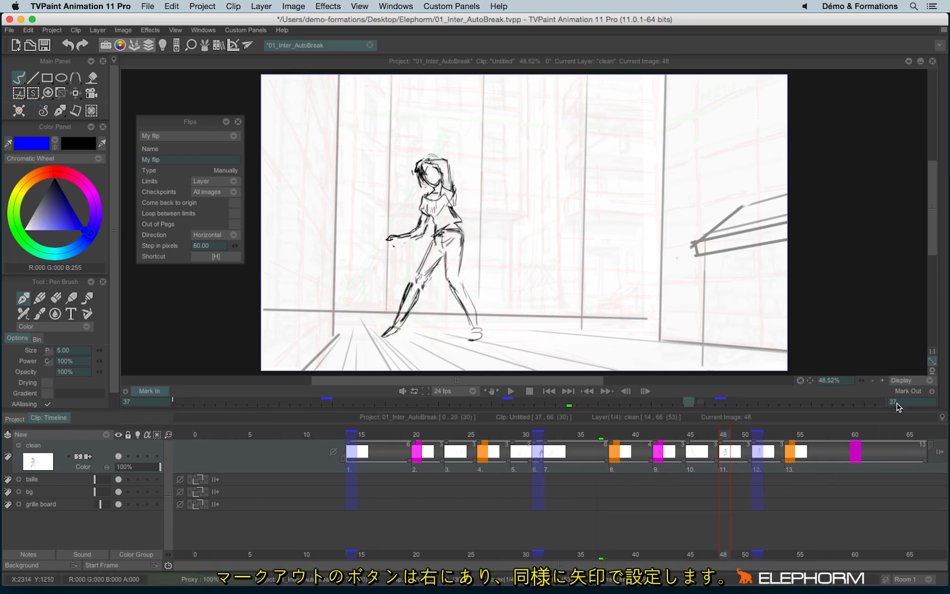
{"action": "left_click", "coordinate": [907, 391]}
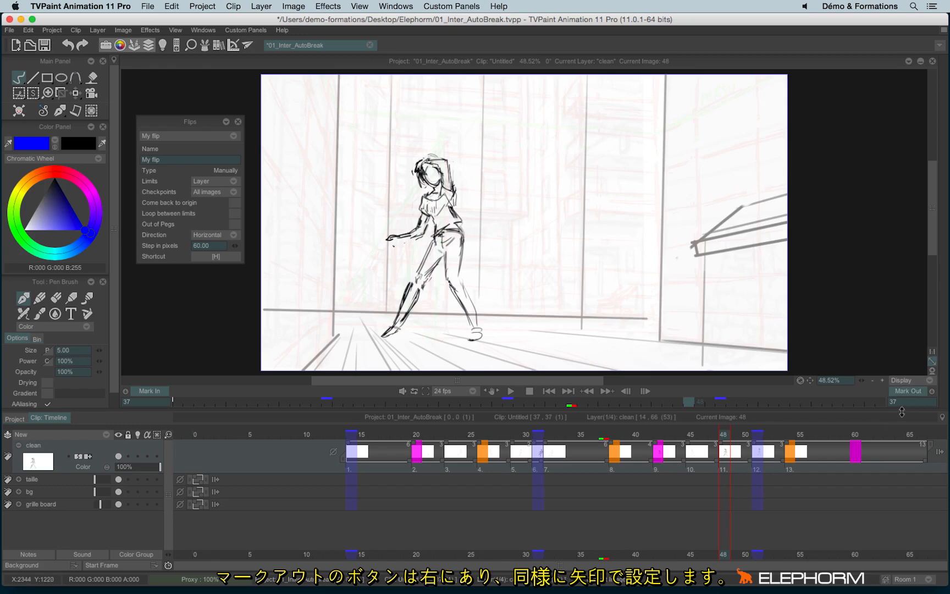
{"action": "left_click", "coordinate": [932, 391]}
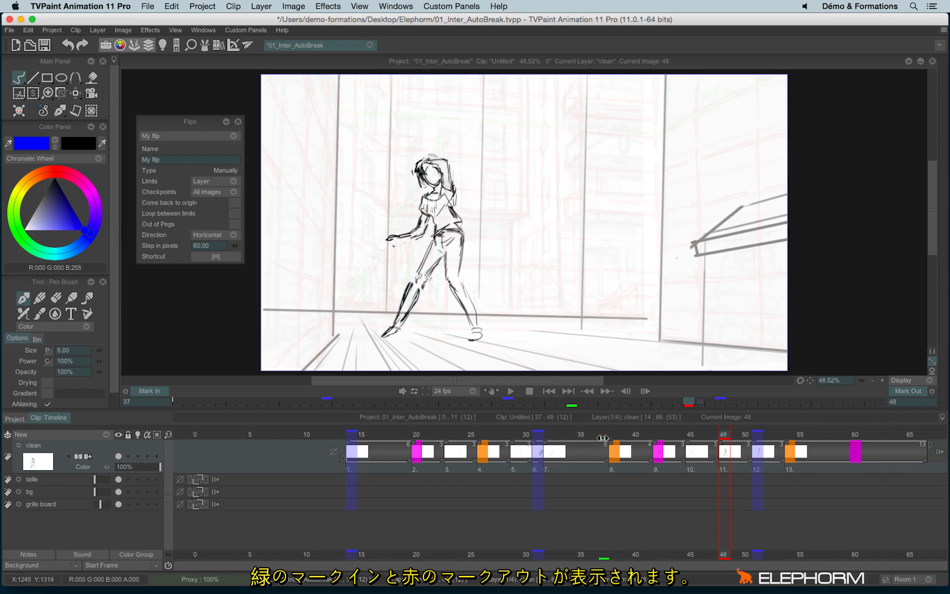
- Visit the Mark In and Mark Out images, and play and pause the animation between them
{"action": "left_click", "coordinate": [603, 438]}
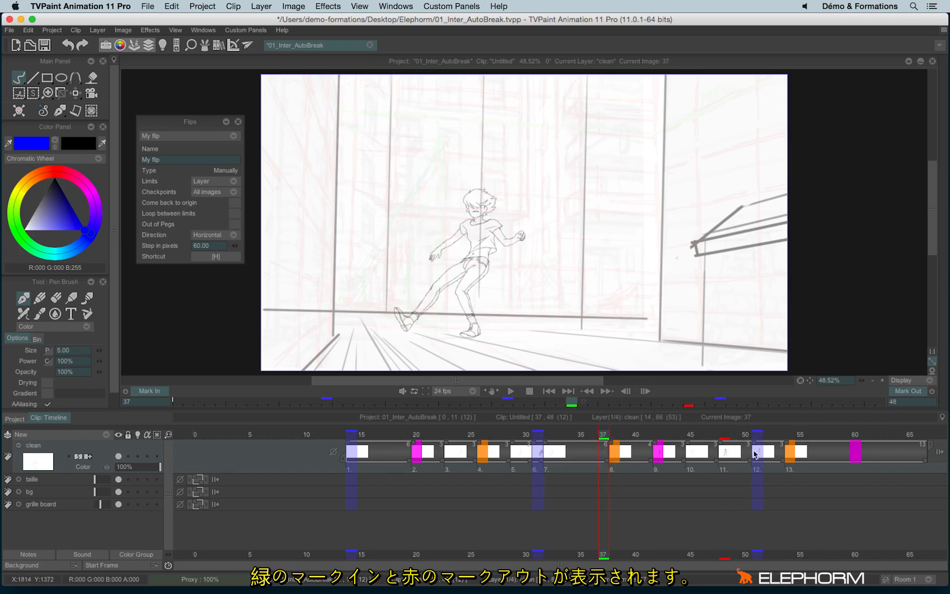
{"action": "left_click", "coordinate": [725, 444]}
{"action": "left_click", "coordinate": [510, 391]}
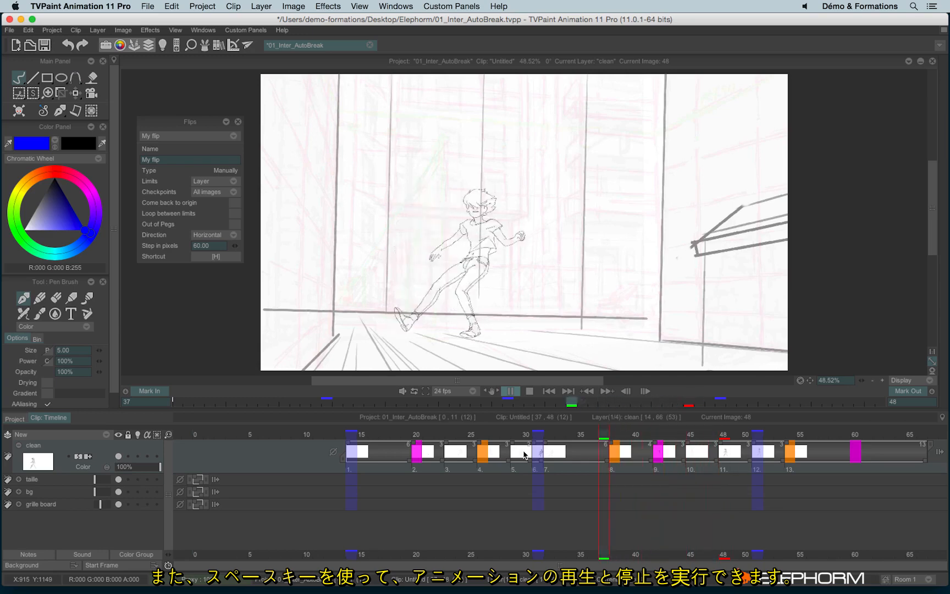
{"action": "key", "text": "space"}
{"action": "key", "text": "space"}
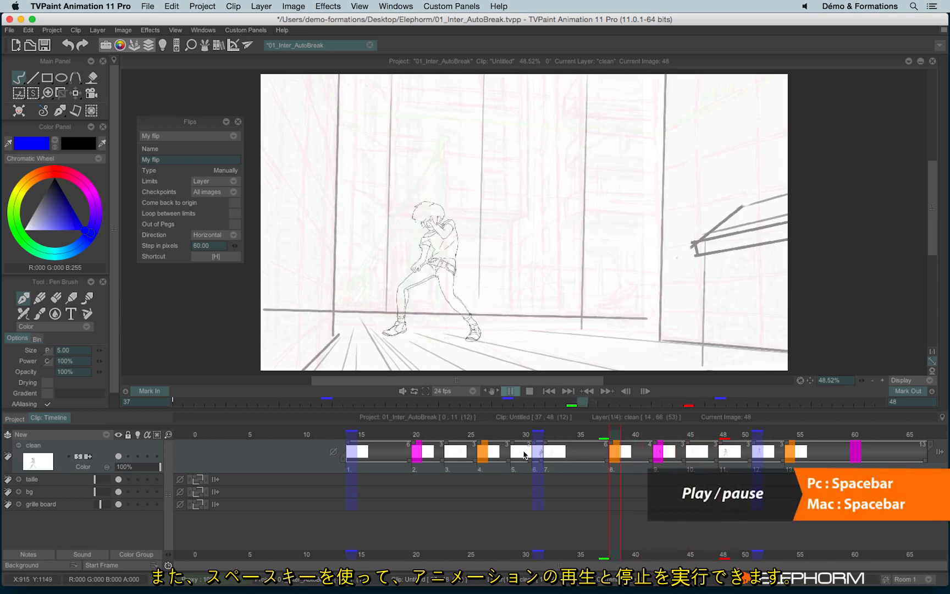